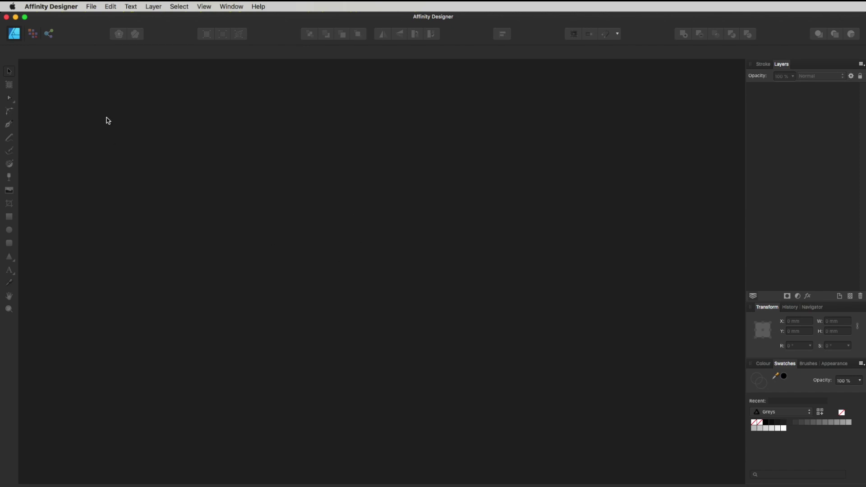
Step: Create a new portrait A3 print document measuring 297 × 420 mm
{"action": "left_click", "coordinate": [91, 6]}
{"action": "left_click", "coordinate": [100, 17]}
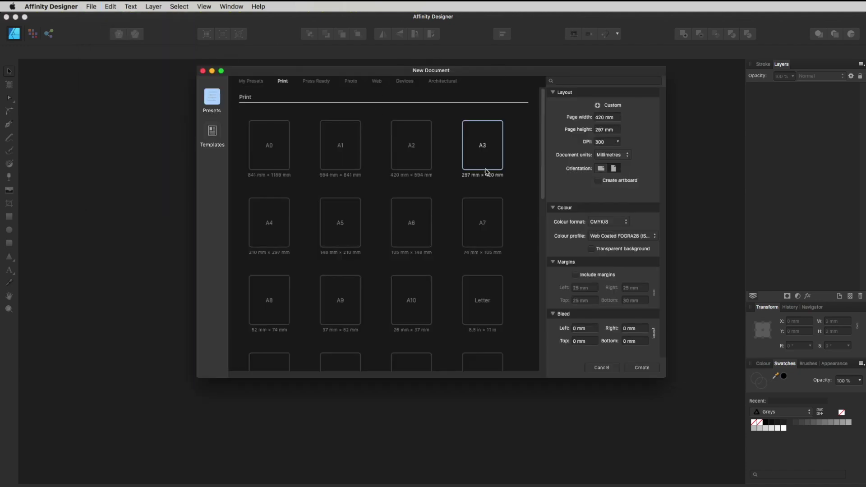
{"action": "left_click", "coordinate": [489, 149]}
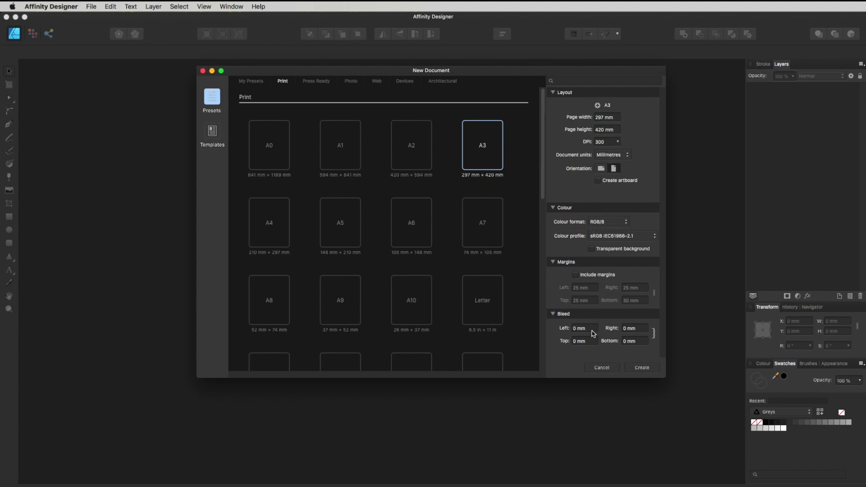
{"action": "left_click", "coordinate": [638, 369]}
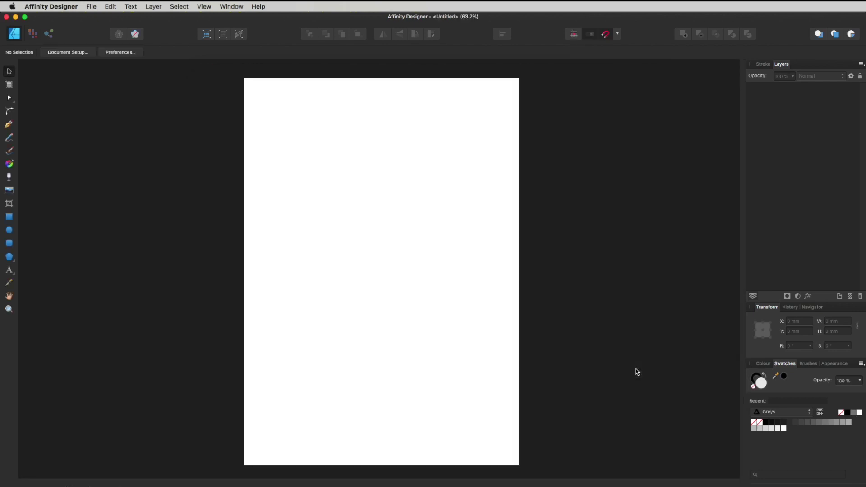
{"action": "scroll", "coordinate": [448, 251], "scroll_direction": "left", "scroll_amount": 3}
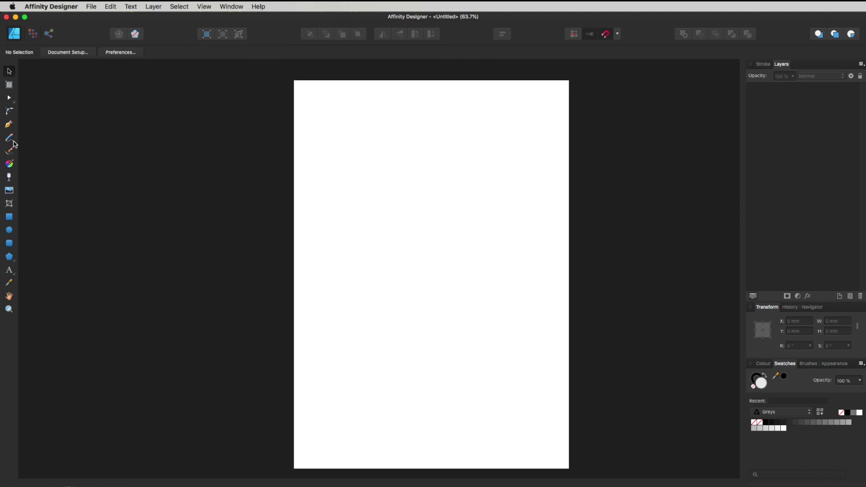
Step: Draw a six-sided polygon about 159 mm across and move it near the horizontal centre of the page
{"action": "left_click", "coordinate": [10, 258]}
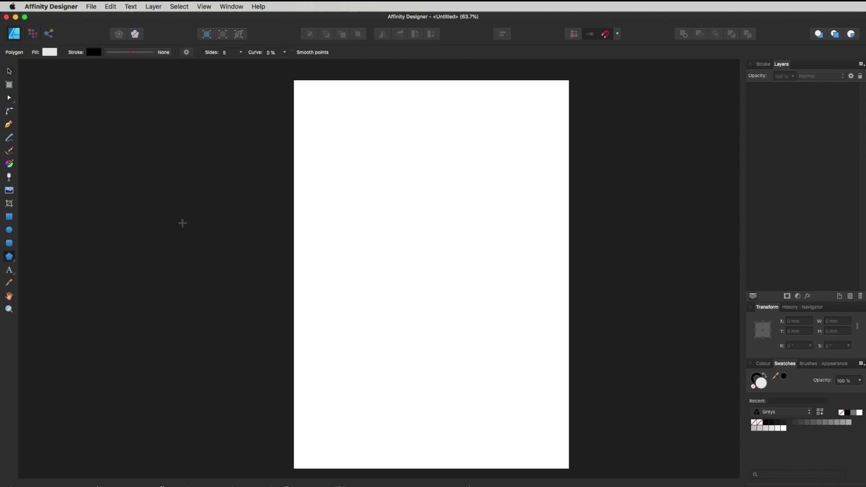
{"action": "left_click", "coordinate": [242, 56]}
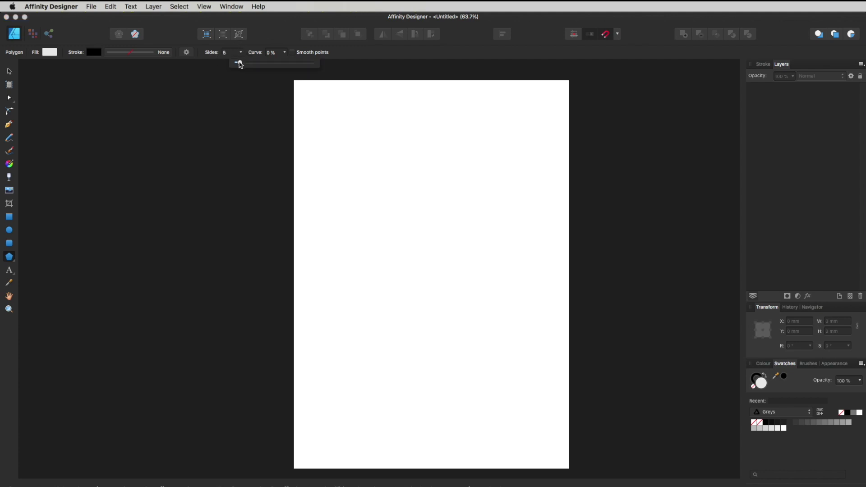
{"action": "mouse_move", "coordinate": [240, 63]}
{"action": "left_mouse_down"}
{"action": "mouse_move", "coordinate": [265, 64]}
{"action": "mouse_move", "coordinate": [231, 58]}
{"action": "left_mouse_up"}
{"action": "double_click", "coordinate": [223, 53]}
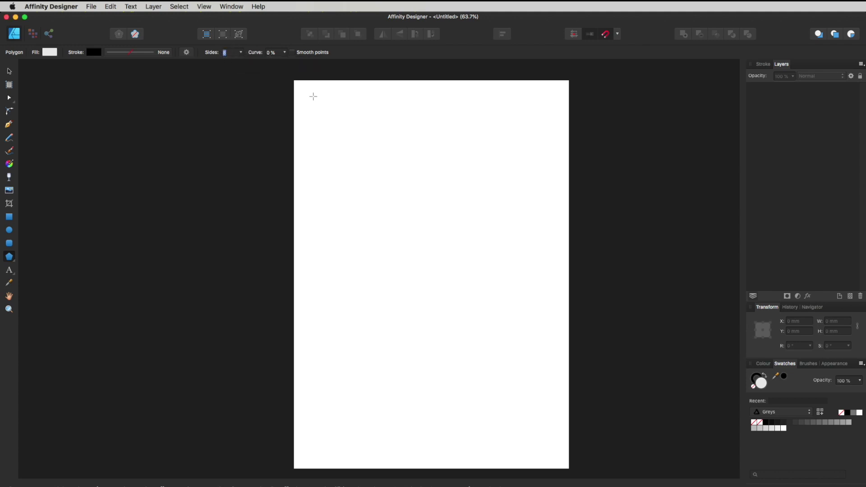
{"action": "left_click_drag", "start_coordinate": [414, 206], "coordinate": [562, 353]}
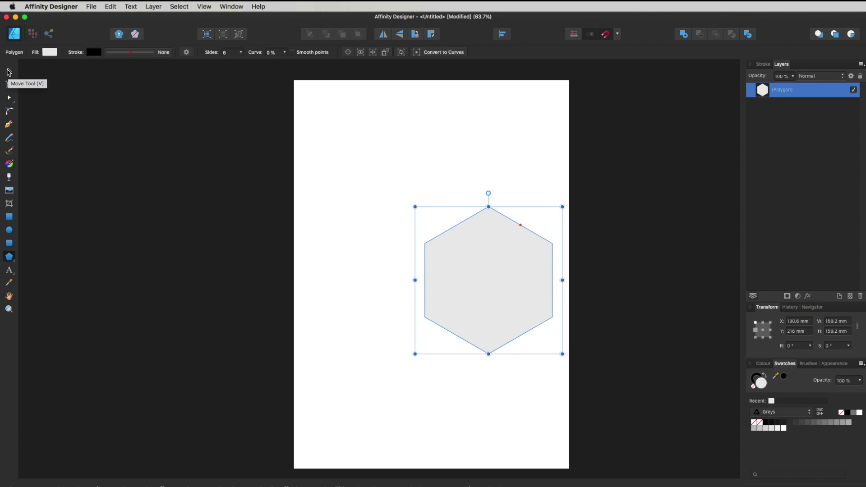
{"action": "left_click", "coordinate": [9, 71]}
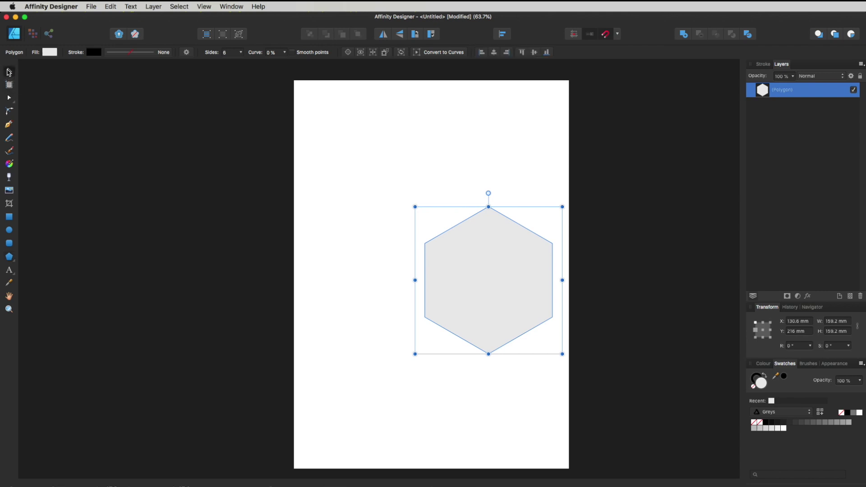
{"action": "left_click_drag", "start_coordinate": [489, 280], "coordinate": [437, 250]}
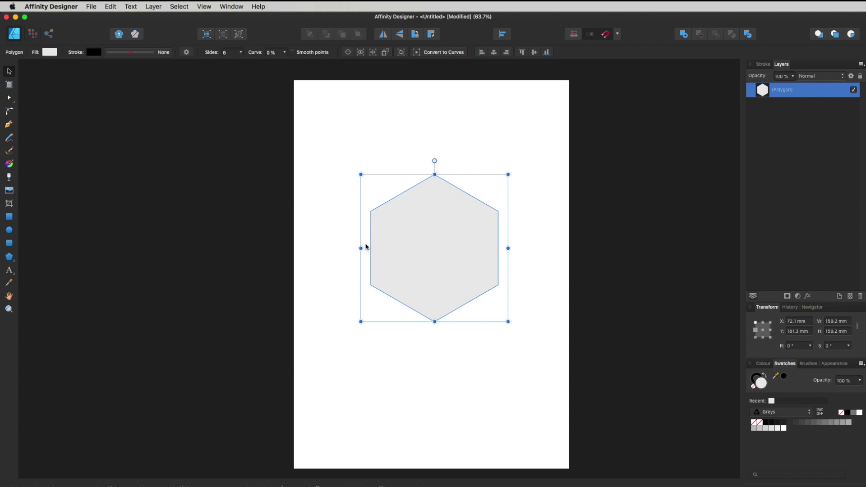
Step: Try the polygon with four sides and set its side count back to 6
{"action": "left_click", "coordinate": [243, 54]}
{"action": "mouse_move", "coordinate": [235, 64]}
{"action": "left_mouse_down"}
{"action": "mouse_move", "coordinate": [255, 63]}
{"action": "mouse_move", "coordinate": [226, 67]}
{"action": "mouse_move", "coordinate": [244, 66]}
{"action": "mouse_move", "coordinate": [236, 68]}
{"action": "left_mouse_up"}
{"action": "left_click", "coordinate": [229, 53]}
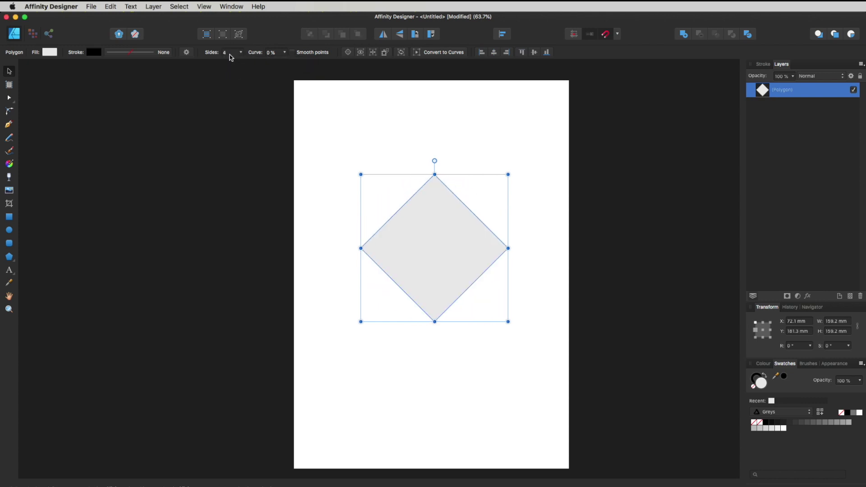
{"action": "type", "text": "6"}
{"action": "key", "text": "Return"}
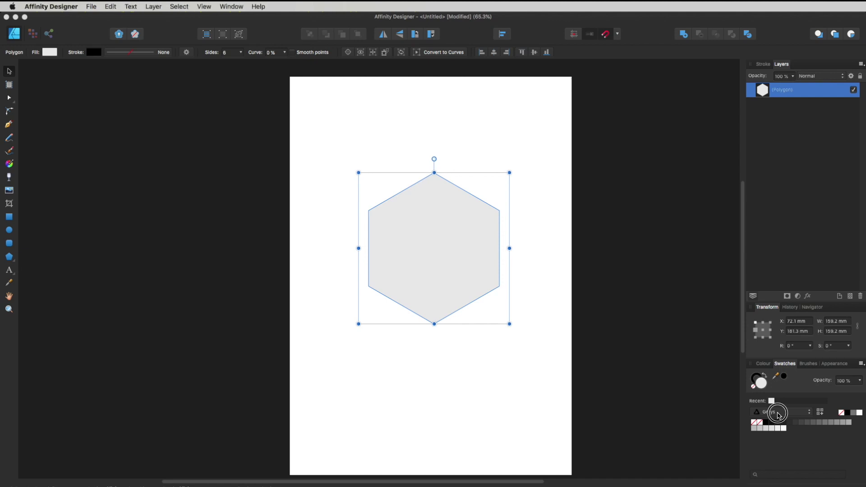
Step: Fill the hexagon with a muted grey-brown swatch from the Colours palette
{"action": "left_click", "coordinate": [779, 413]}
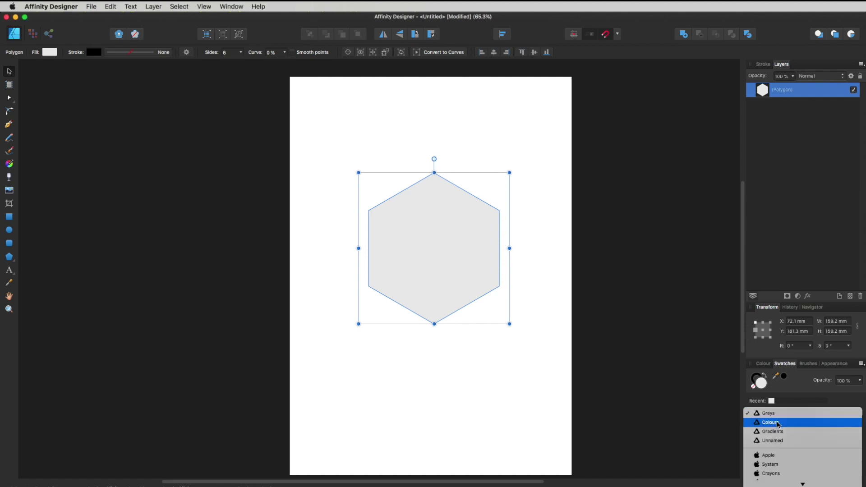
{"action": "left_click", "coordinate": [778, 423]}
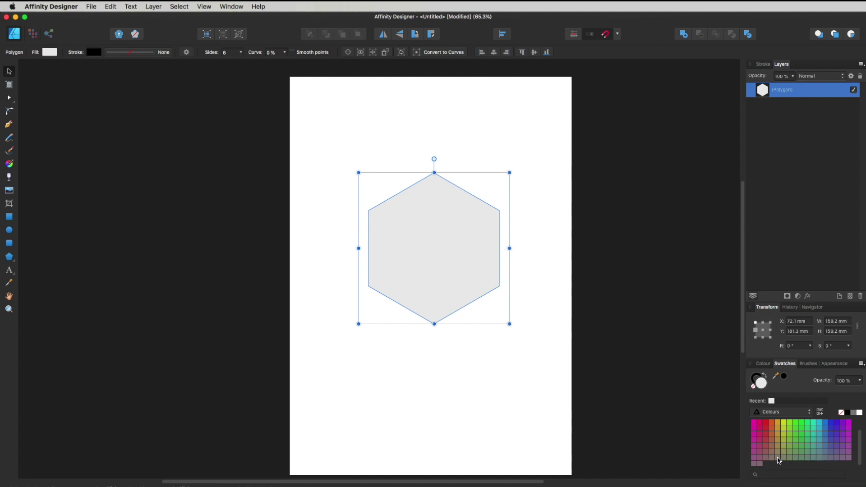
{"action": "left_click", "coordinate": [779, 459]}
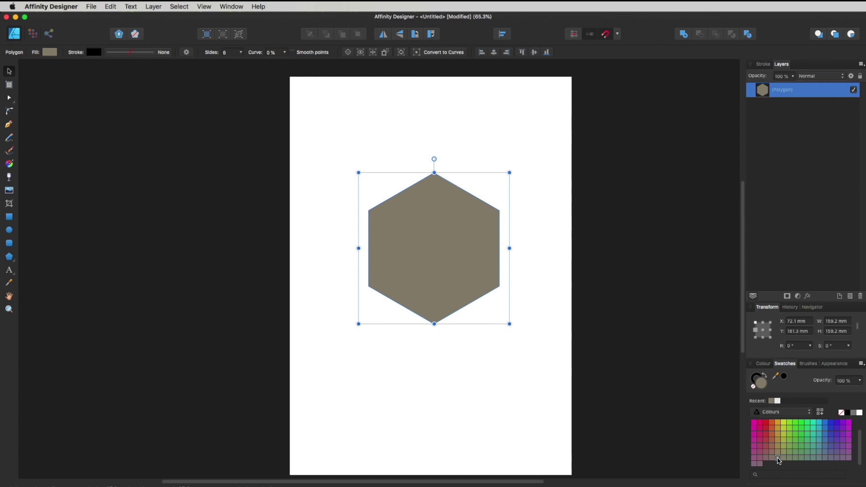
{"action": "left_click", "coordinate": [778, 459]}
Step: Round all six corners of the hexagon together with the Corner tool to a radius of about 9.3 mm
{"action": "key", "text": "space"}
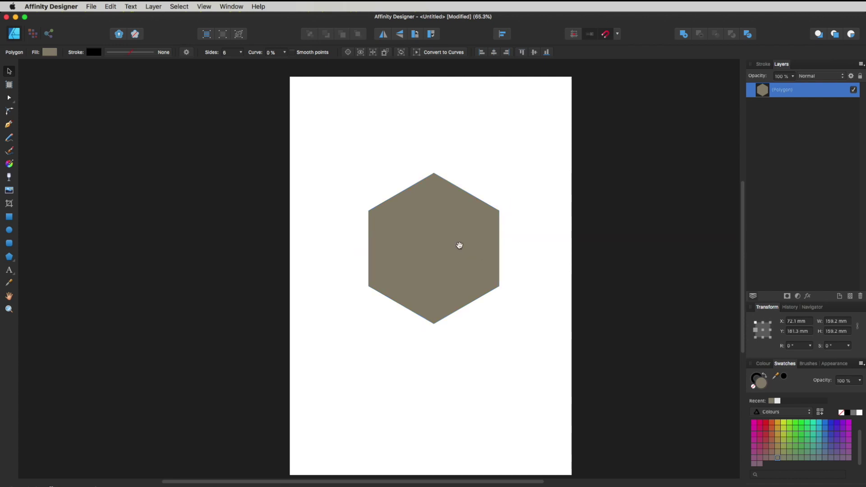
{"action": "left_click_drag", "start_coordinate": [435, 238], "coordinate": [452, 235]}
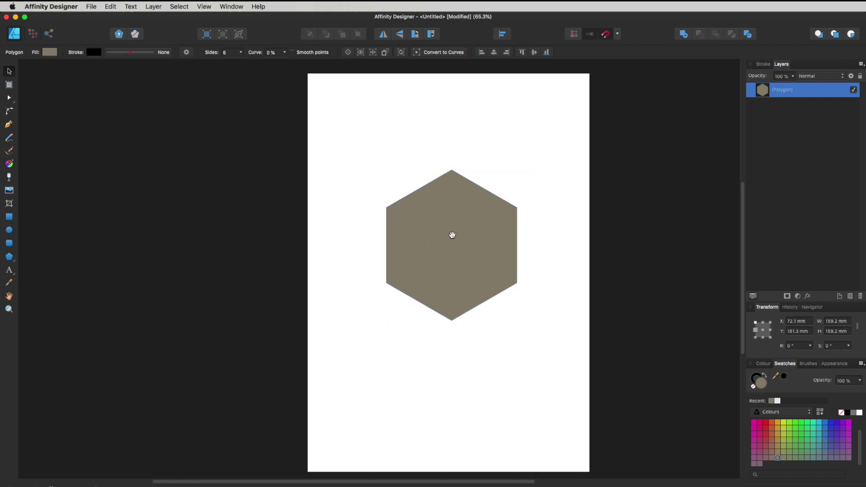
{"action": "left_click_drag", "start_coordinate": [457, 237], "coordinate": [531, 273]}
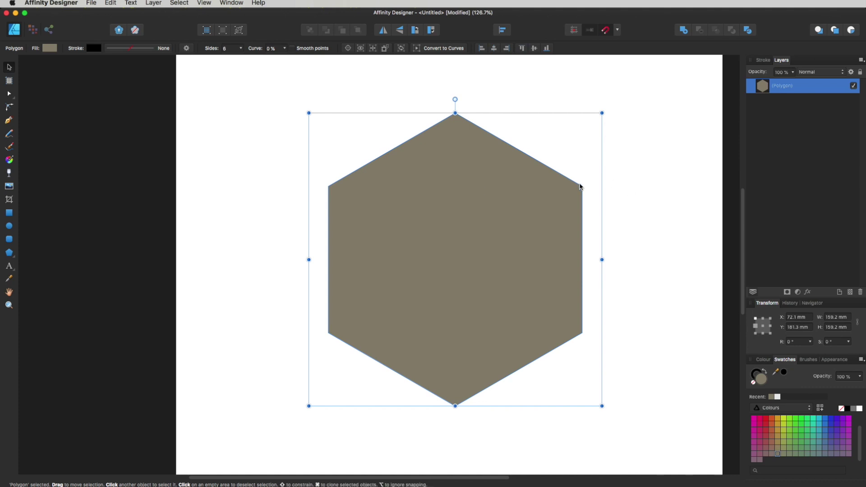
{"action": "left_click", "coordinate": [9, 107]}
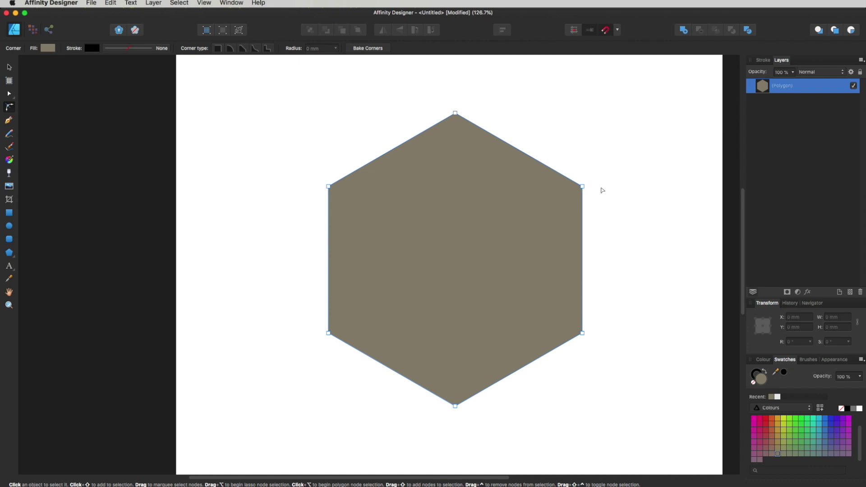
{"action": "left_click_drag", "start_coordinate": [635, 89], "coordinate": [249, 446]}
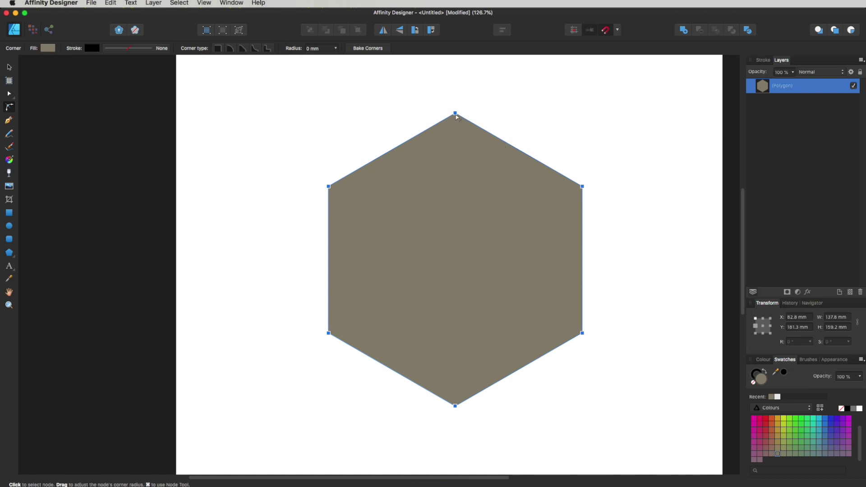
{"action": "left_click_drag", "start_coordinate": [456, 117], "coordinate": [466, 131]}
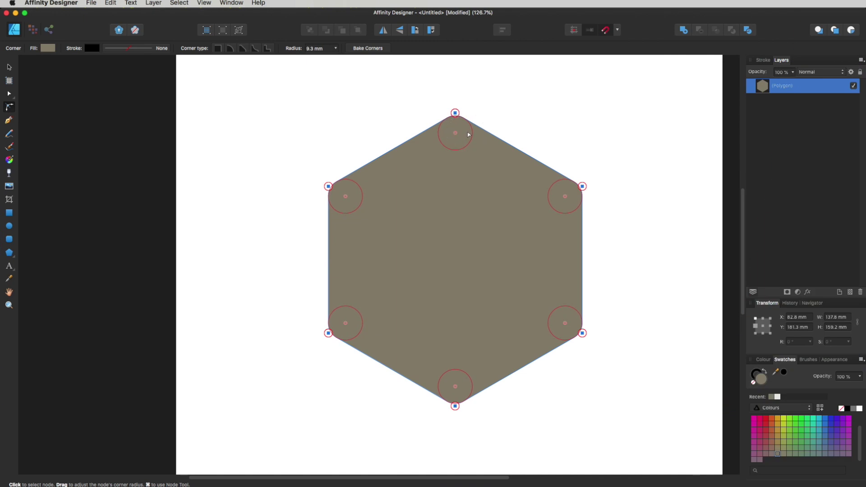
{"action": "left_click", "coordinate": [551, 111]}
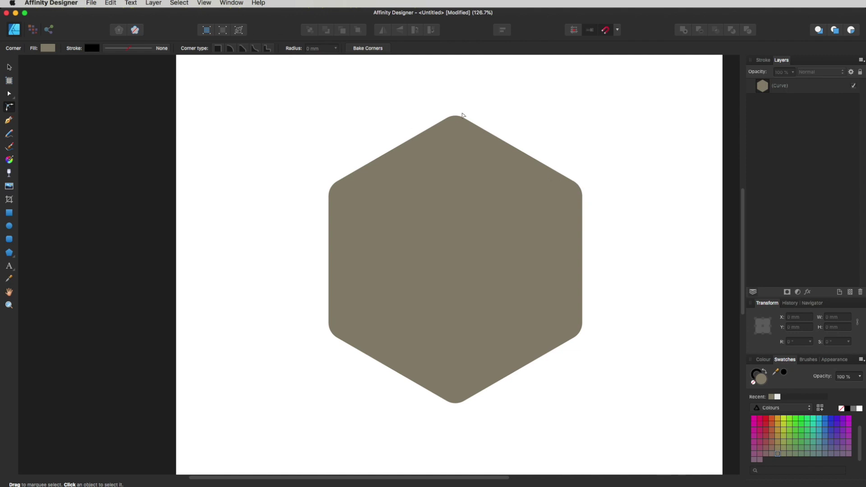
{"action": "key", "text": "v"}
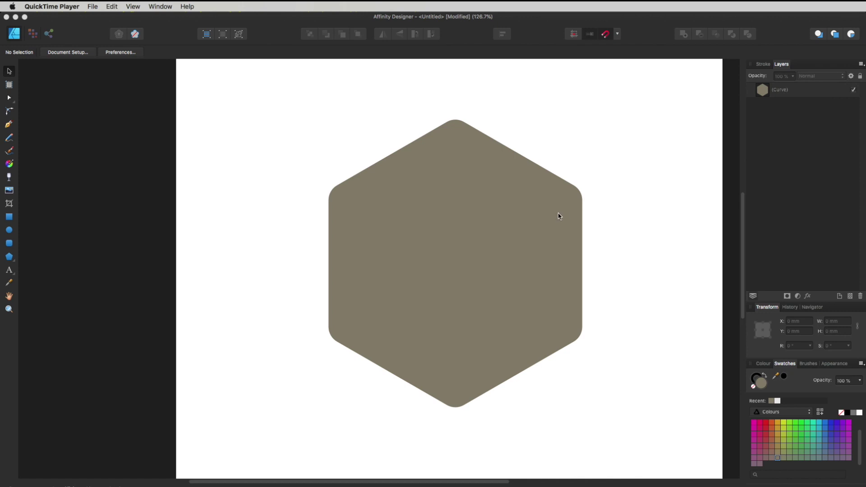
Step: Duplicate the rounded hexagon, naming the lower copy "Main Shape" and the upper copy "Outline"
{"action": "left_click_drag", "start_coordinate": [801, 94], "coordinate": [842, 295]}
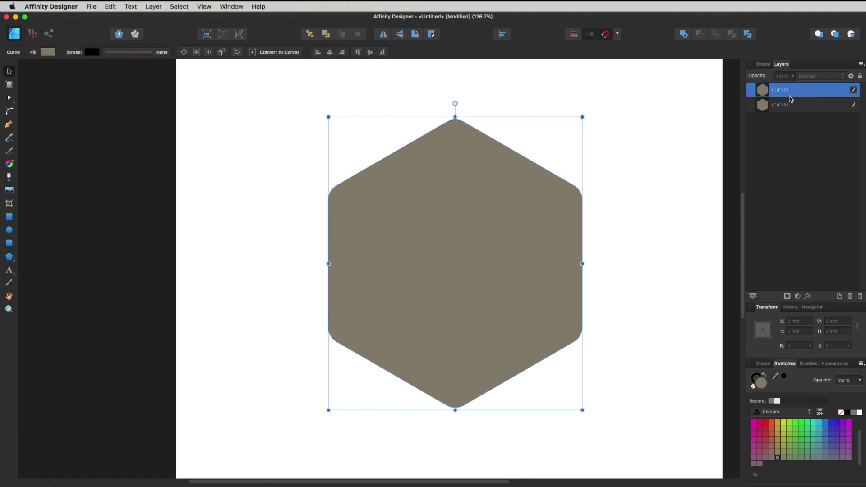
{"action": "double_click", "coordinate": [778, 104]}
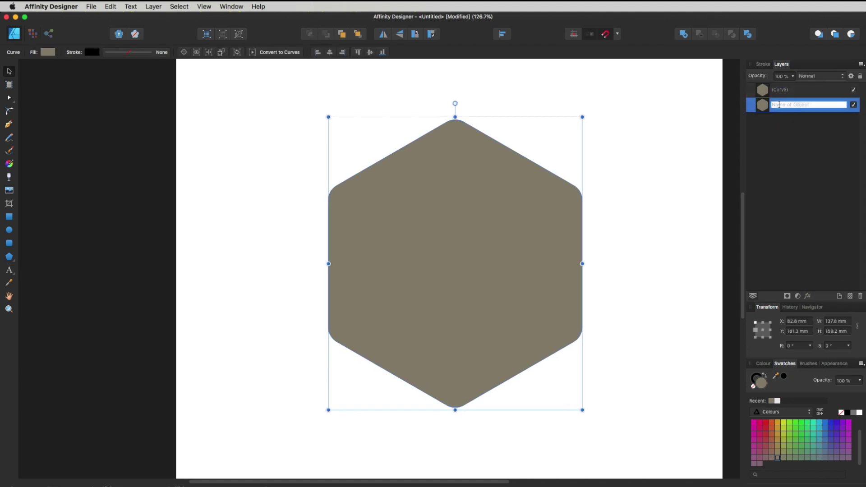
{"action": "type", "text": "Main Shape"}
{"action": "key", "text": "Return"}
{"action": "double_click", "coordinate": [778, 90]}
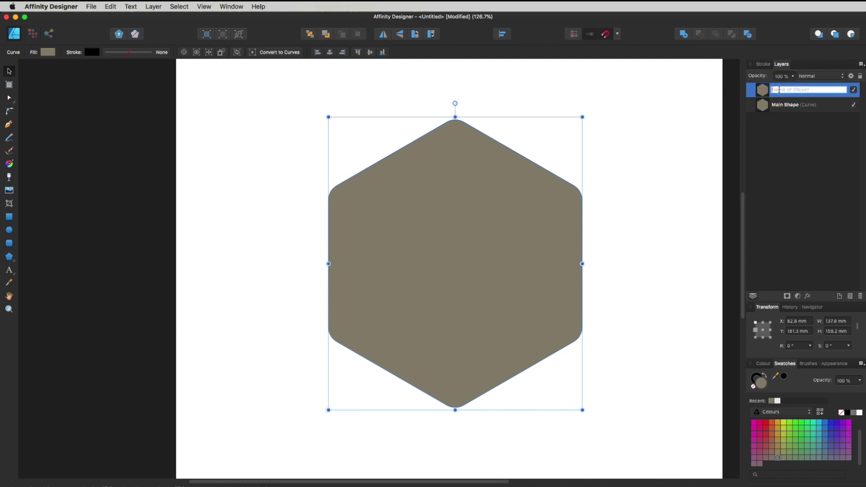
{"action": "type", "text": "Outline"}
{"action": "key", "text": "Return"}
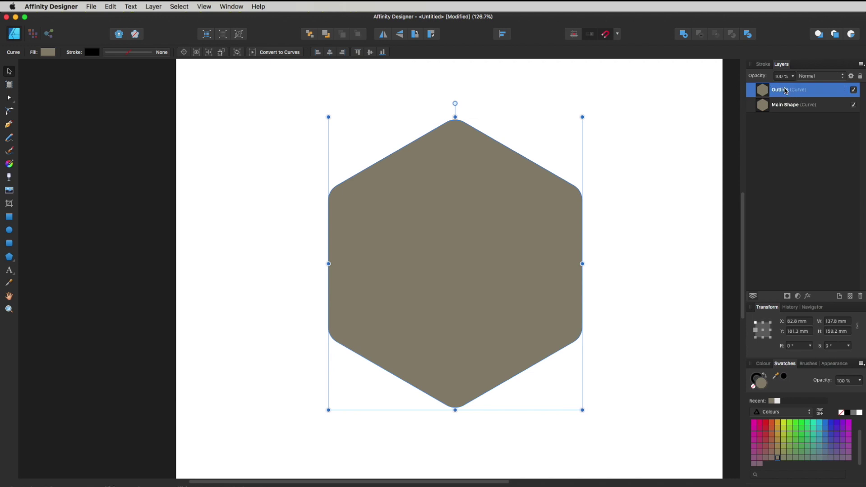
Step: Remove the fill from the Outline hexagon and give it a black 6 pt stroke
{"action": "left_click", "coordinate": [763, 376]}
{"action": "left_click", "coordinate": [753, 387]}
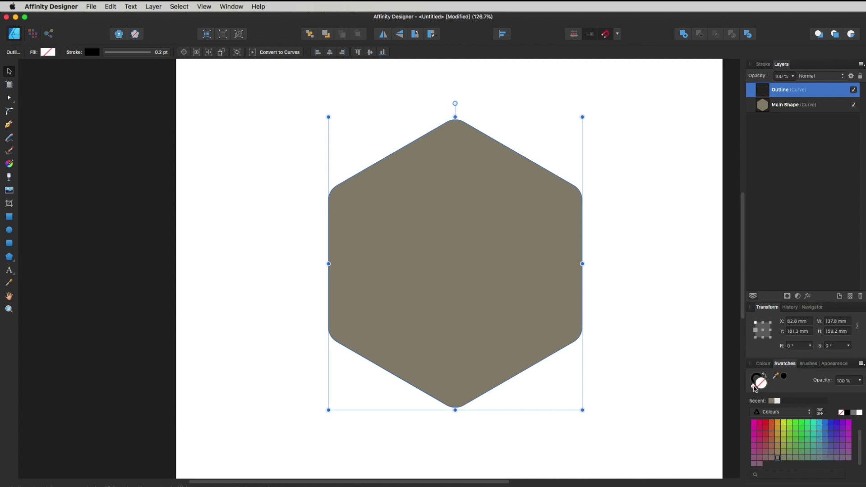
{"action": "left_click", "coordinate": [847, 412]}
{"action": "left_click", "coordinate": [766, 66]}
{"action": "left_click_drag", "start_coordinate": [771, 92], "coordinate": [790, 92]}
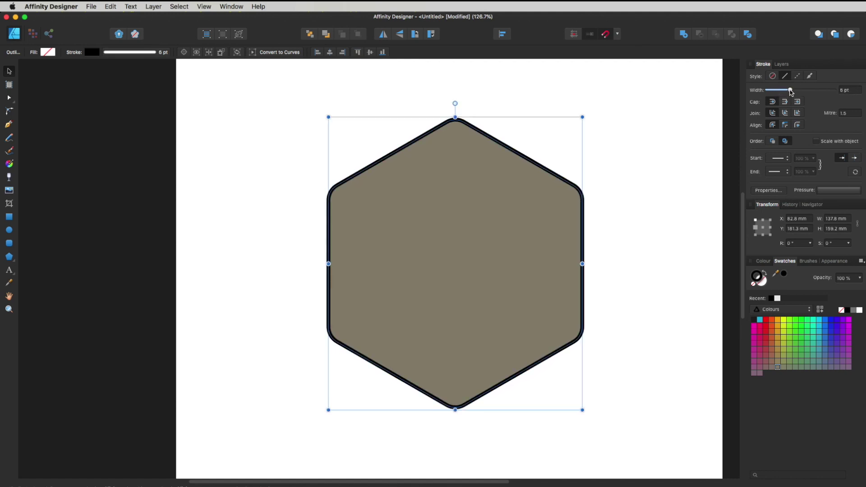
{"action": "left_click", "coordinate": [782, 64]}
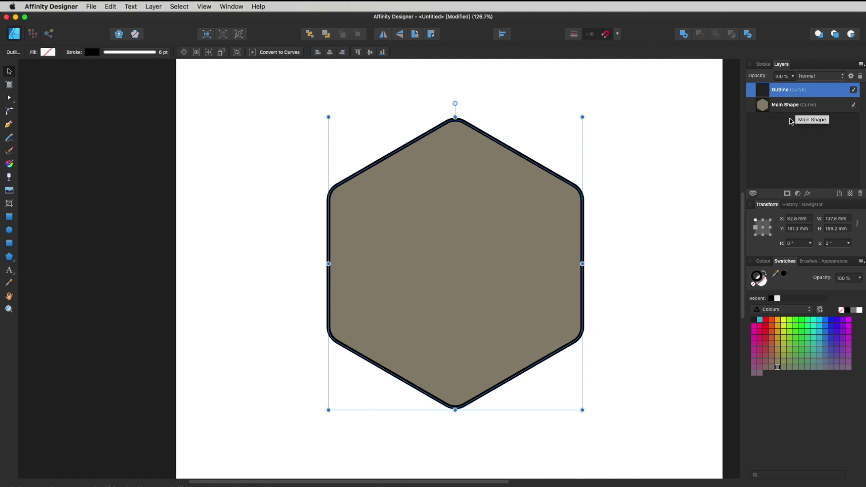
{"action": "left_click", "coordinate": [636, 181]}
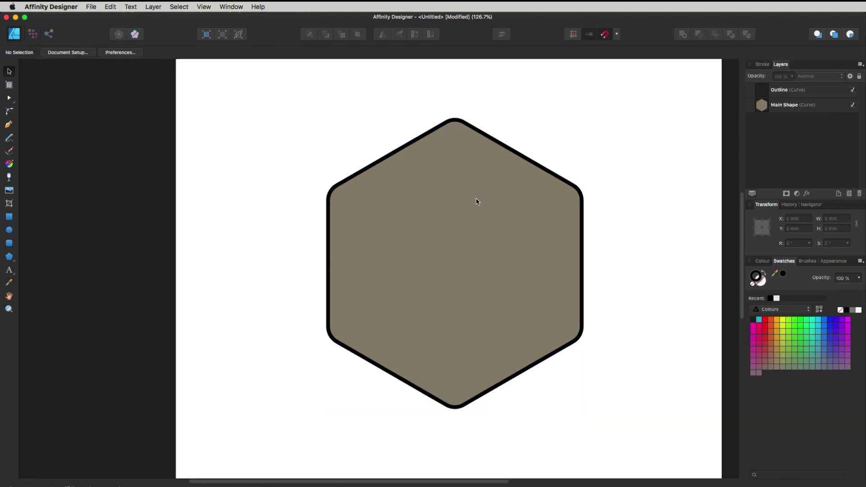
Step: Draw a rectangle about 195 × 37 mm across the hexagon's lower part, with a white fill and no stroke
{"action": "left_click", "coordinate": [9, 218]}
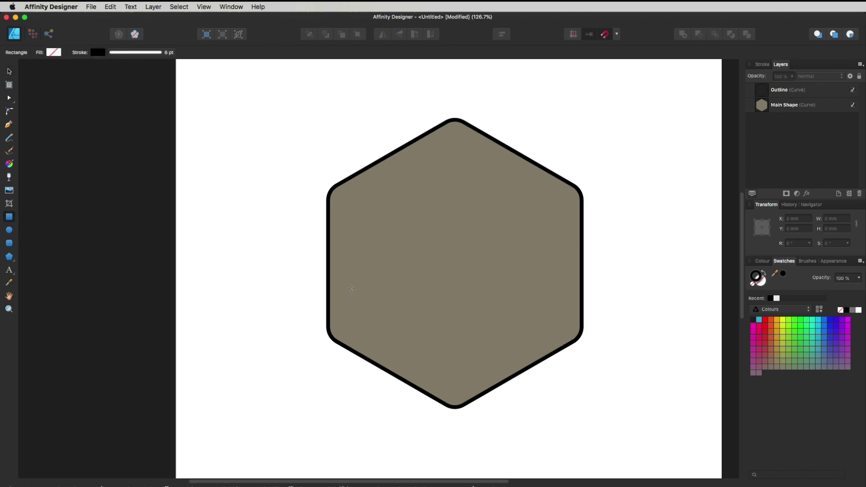
{"action": "mouse_move", "coordinate": [268, 301]}
{"action": "left_mouse_down"}
{"action": "mouse_move", "coordinate": [570, 366]}
{"action": "mouse_move", "coordinate": [627, 368]}
{"action": "left_mouse_up"}
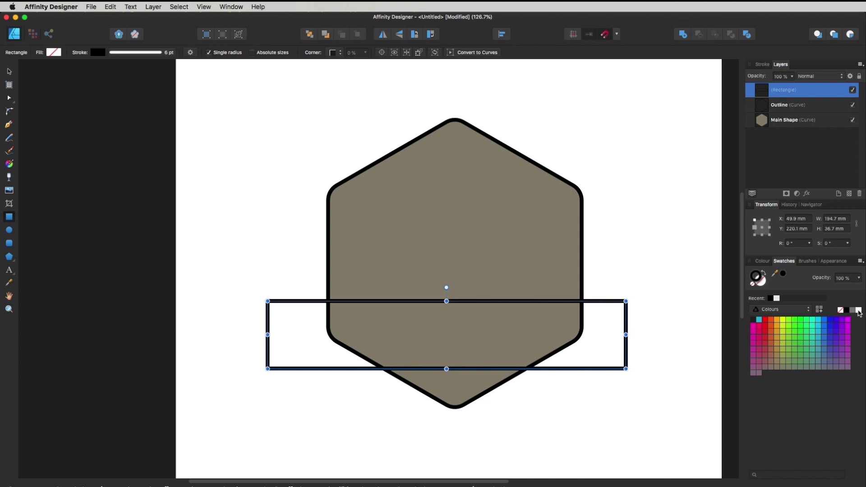
{"action": "left_click", "coordinate": [858, 310]}
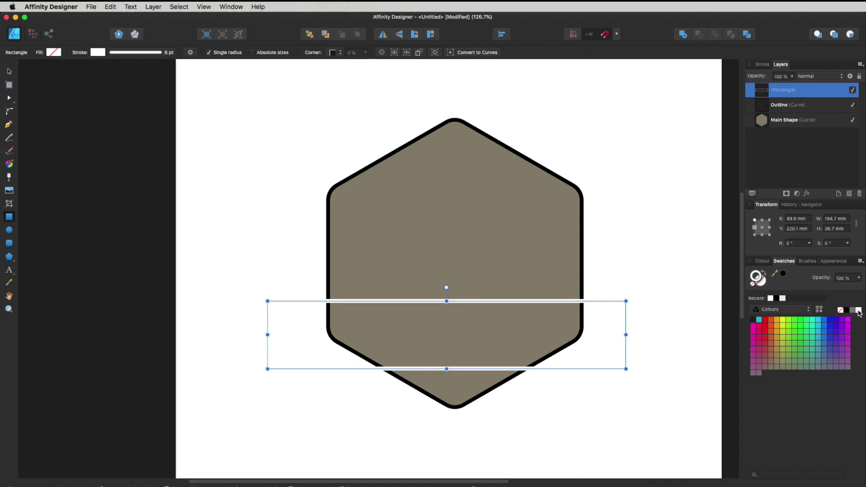
{"action": "left_click", "coordinate": [766, 274]}
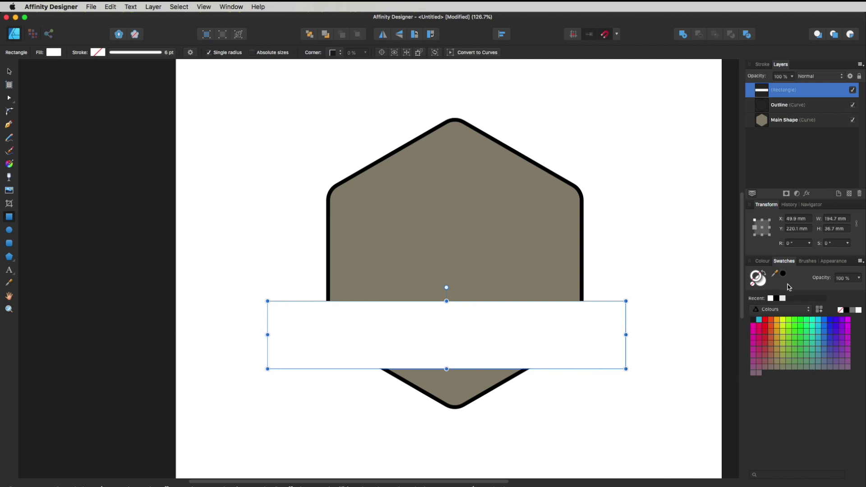
Step: Give the white rectangle a black 6 pt stroke and move it up to the hexagon's middle
{"action": "left_click", "coordinate": [847, 310]}
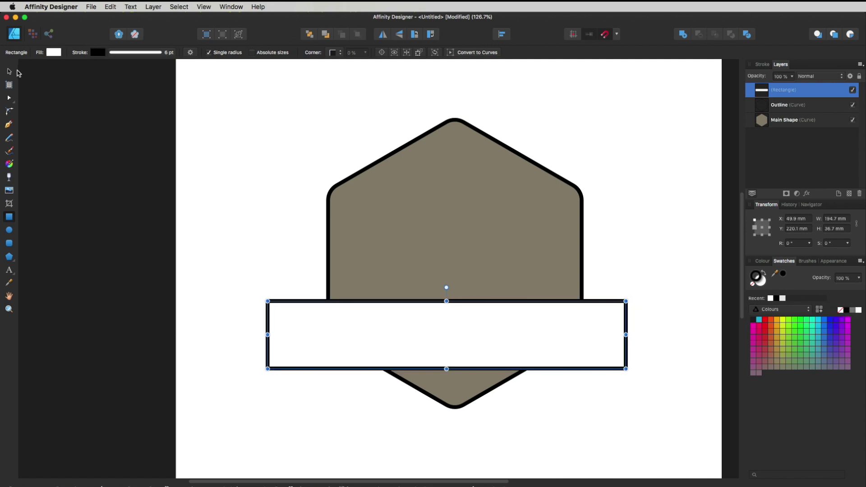
{"action": "left_click", "coordinate": [9, 73]}
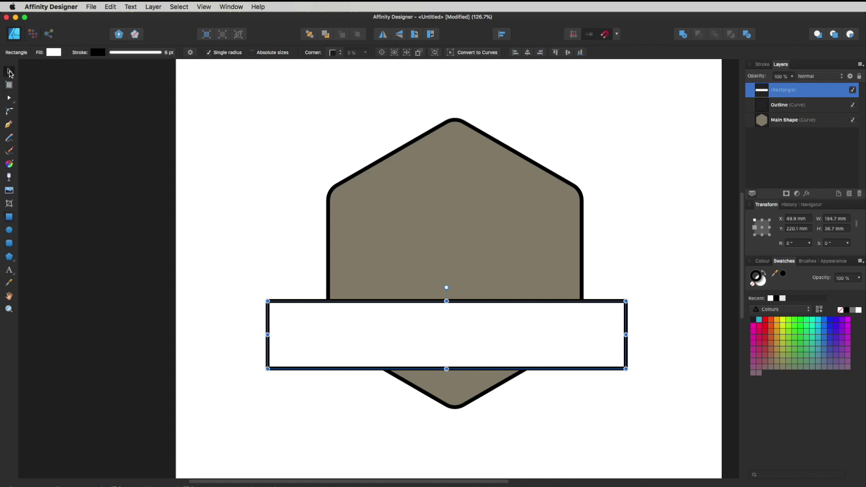
{"action": "left_click", "coordinate": [525, 340]}
{"action": "left_click_drag", "start_coordinate": [525, 339], "coordinate": [536, 274]}
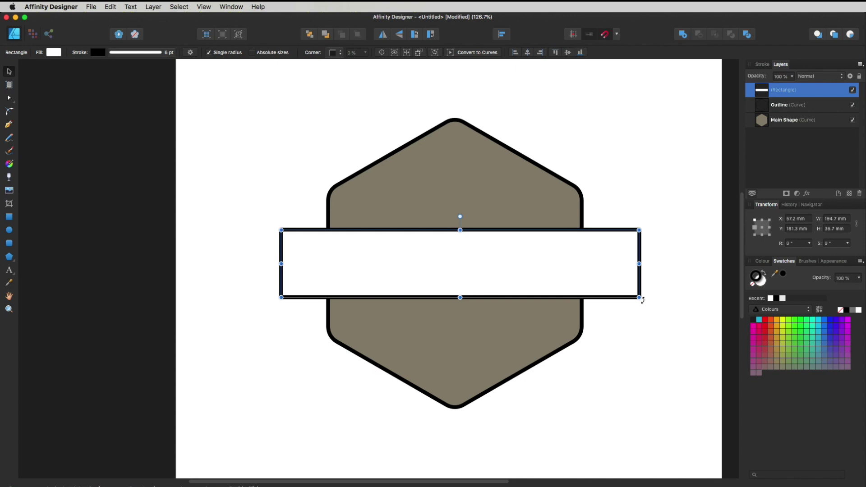
Step: Rotate the white rectangle 30° so it rises diagonally to the right, and clip it inside Main Shape
{"action": "left_click", "coordinate": [643, 300]}
{"action": "left_click_drag", "start_coordinate": [642, 300], "coordinate": [644, 215]}
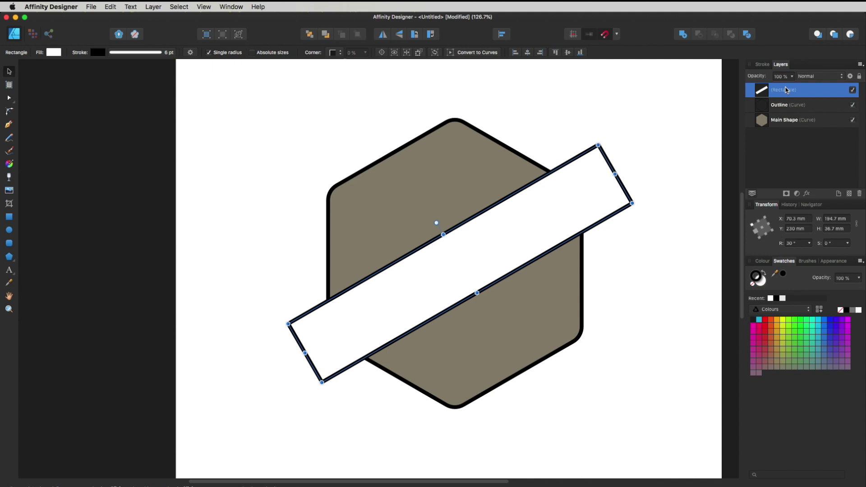
{"action": "left_click_drag", "start_coordinate": [783, 98], "coordinate": [785, 129]}
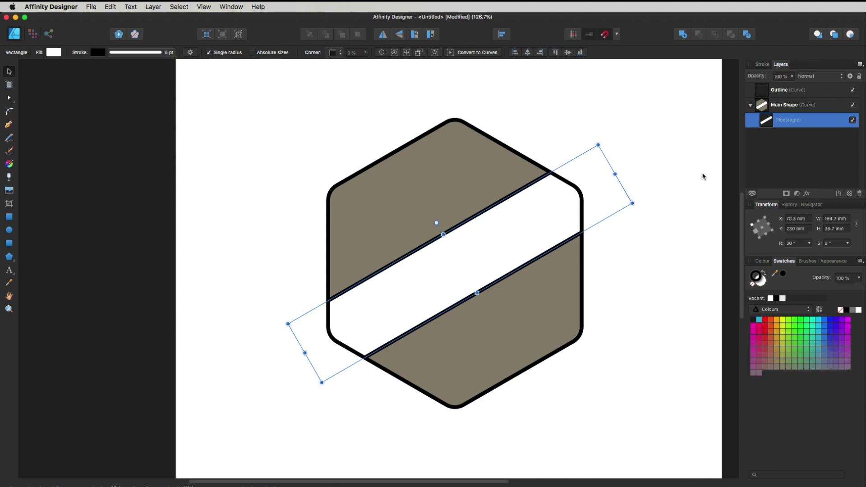
{"action": "left_click", "coordinate": [668, 168]}
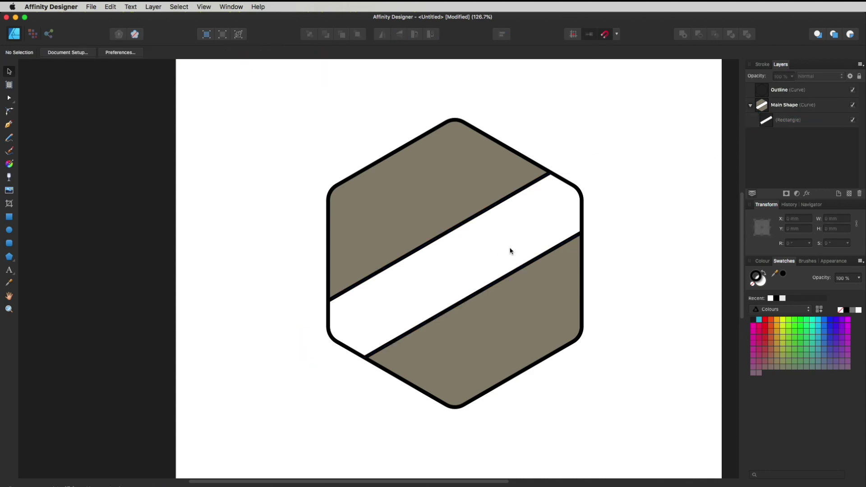
{"action": "double_click", "coordinate": [496, 237]}
{"action": "left_click_drag", "start_coordinate": [496, 236], "coordinate": [499, 265]}
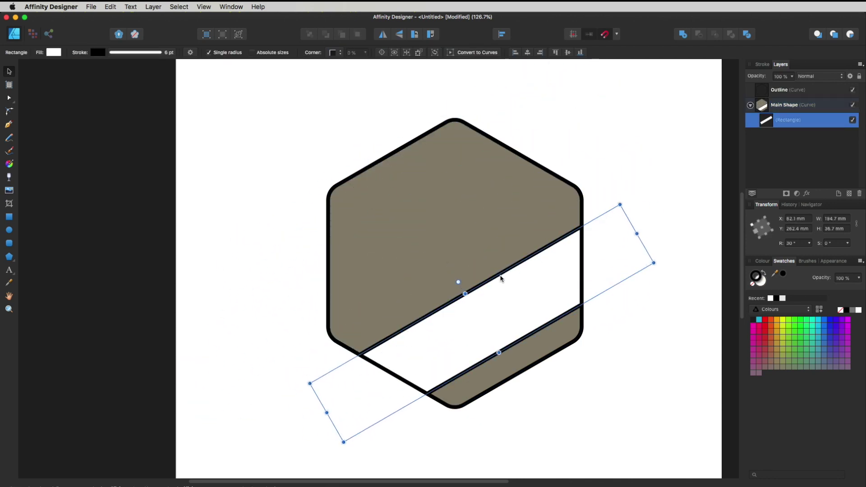
{"action": "key", "text": "super+z"}
{"action": "key", "text": "super+z"}
{"action": "key", "text": "super+z"}
{"action": "key", "text": "super+z"}
{"action": "key", "text": "super+z"}
{"action": "key", "text": "super+z"}
{"action": "key", "text": "super+z"}
{"action": "key", "text": "super+z"}
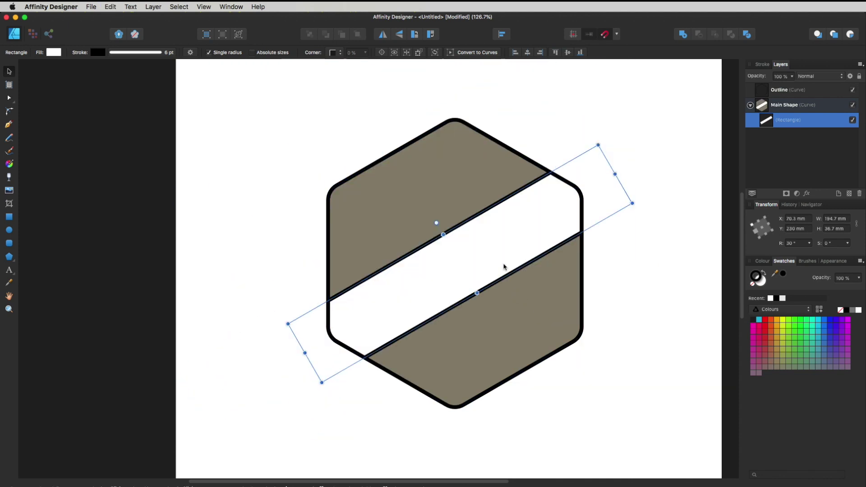
{"action": "left_click", "coordinate": [609, 259]}
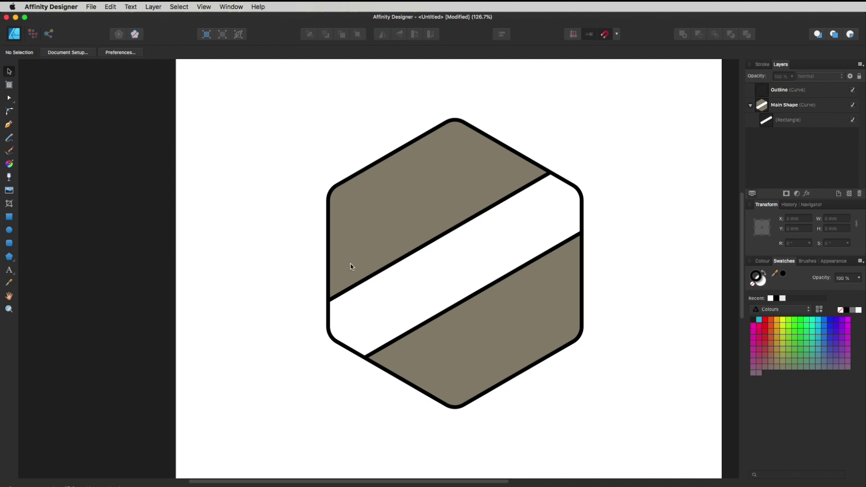
Step: Duplicate the diagonal band toward the hexagon's upper left and enlarge the copy to about 195 × 69 mm, covering that area
{"action": "double_click", "coordinate": [455, 268]}
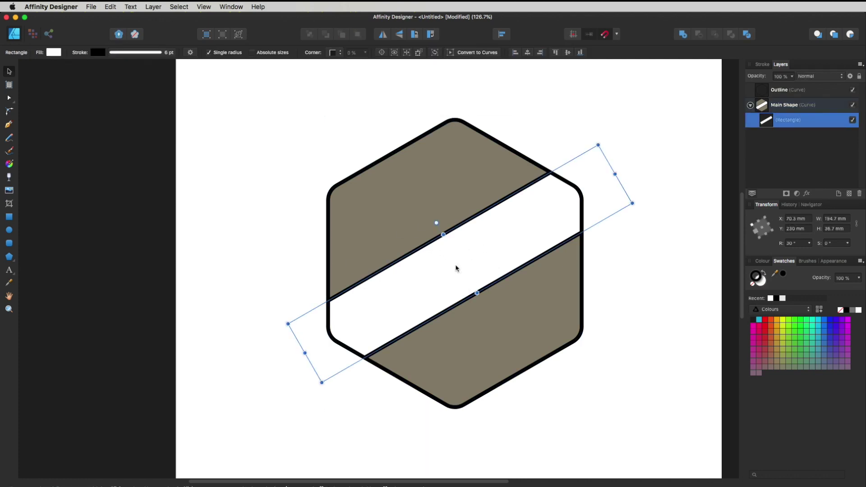
{"action": "left_click_drag", "start_coordinate": [456, 268], "coordinate": [423, 228]}
{"action": "left_click_drag", "start_coordinate": [412, 197], "coordinate": [383, 145]}
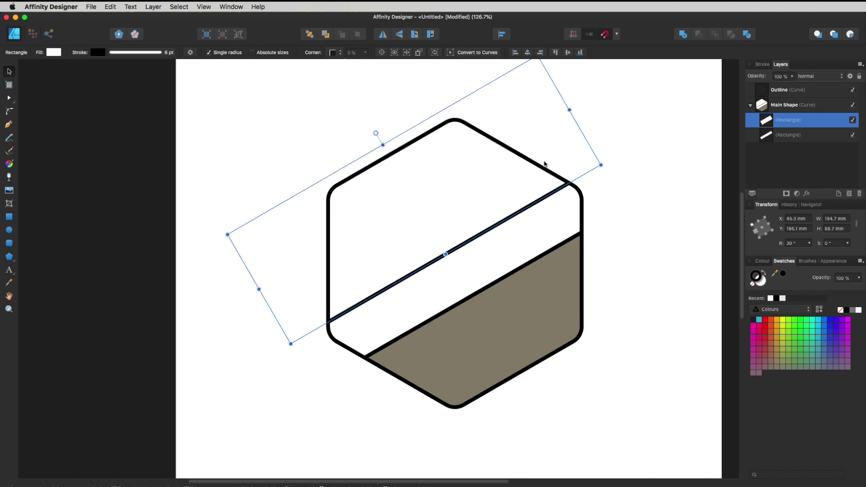
Step: Give the enlarged copy a black fill and no stroke, and place it beneath the white band within Main Shape
{"action": "left_click", "coordinate": [763, 274]}
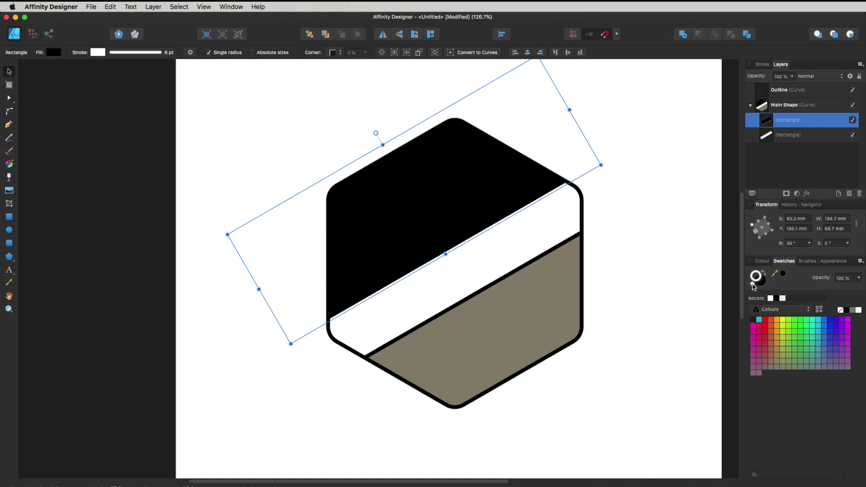
{"action": "left_click", "coordinate": [753, 284]}
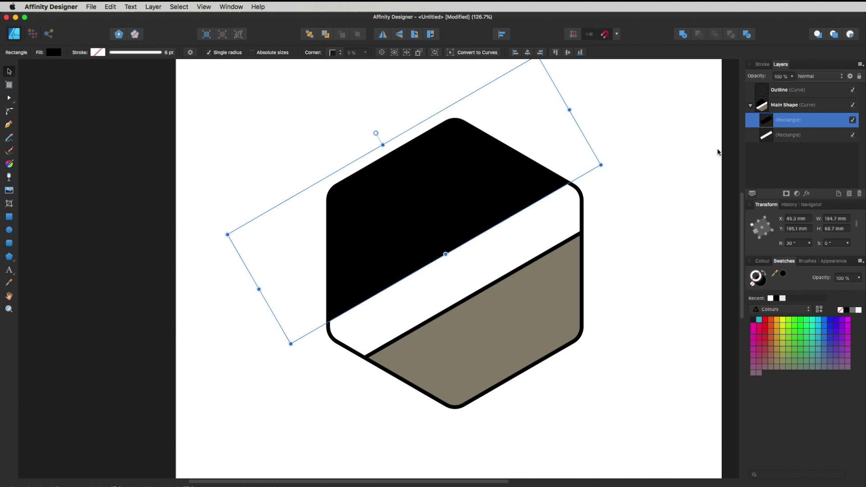
{"action": "left_click_drag", "start_coordinate": [788, 123], "coordinate": [769, 144]}
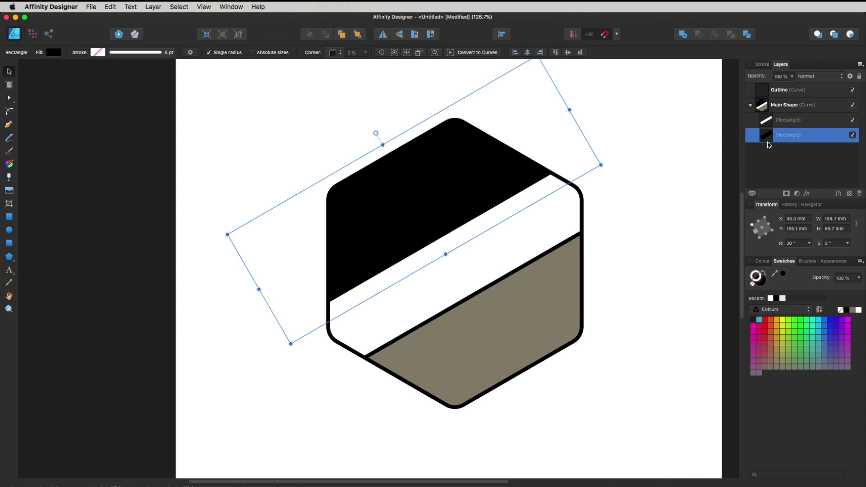
{"action": "left_click", "coordinate": [684, 189]}
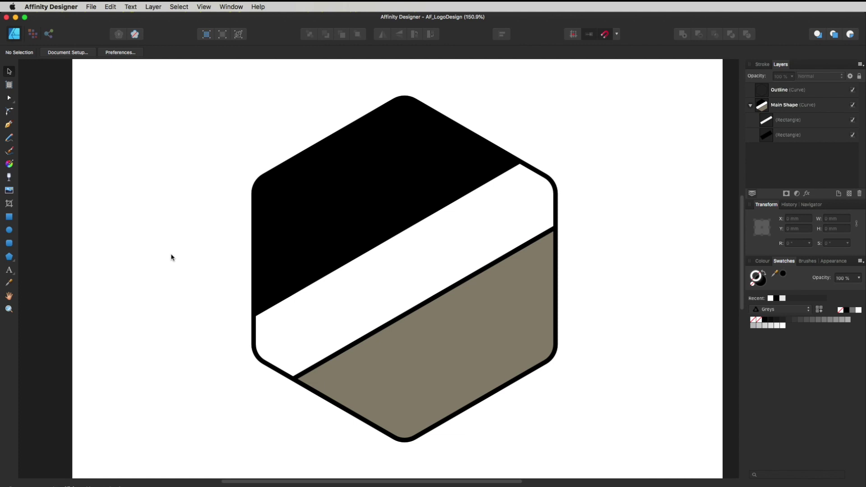
Step: Add the artistic text "CREATING" in Barthon Regular, 12 pt, beside the hexagon's lower left
{"action": "key", "text": "t"}
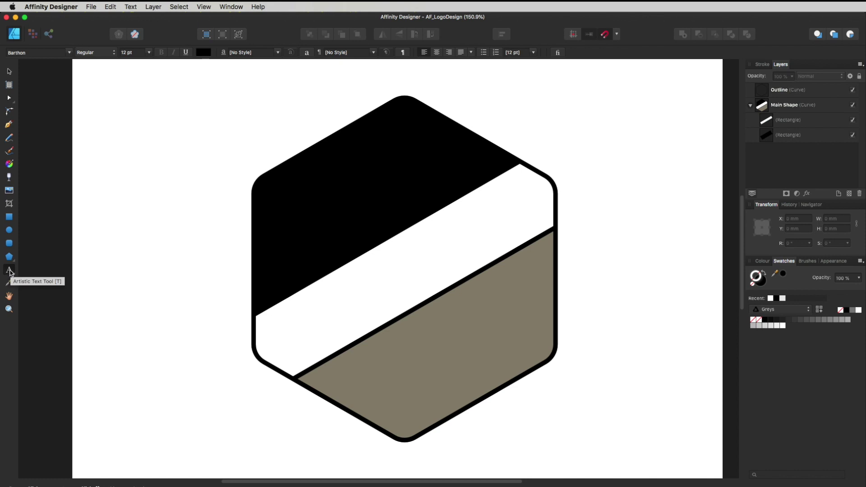
{"action": "left_click", "coordinate": [173, 366]}
{"action": "left_click", "coordinate": [173, 364]}
{"action": "type", "text": "CREATING"}
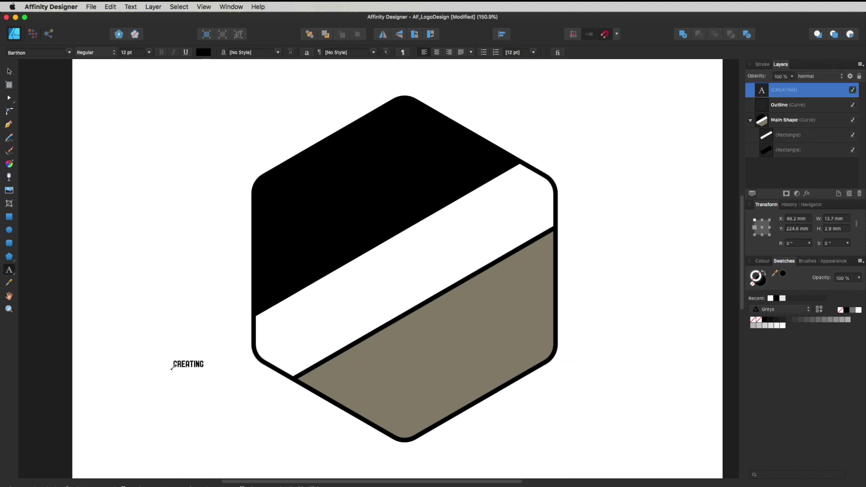
{"action": "key", "text": "Escape"}
Step: Enlarge the CREATING text to about 105.8 pt and position it across the hexagon's lower part
{"action": "left_click_drag", "start_coordinate": [204, 368], "coordinate": [352, 439]}
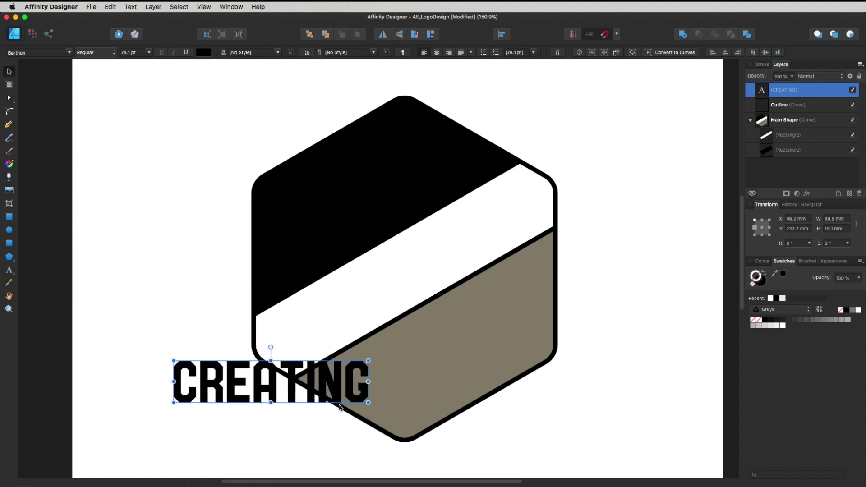
{"action": "left_click_drag", "start_coordinate": [345, 385], "coordinate": [314, 366]}
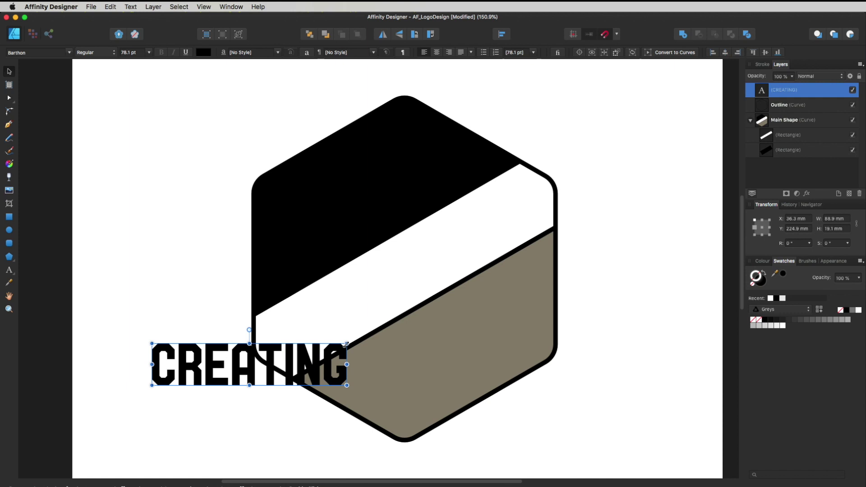
{"action": "left_click_drag", "start_coordinate": [346, 344], "coordinate": [381, 306]}
{"action": "left_click_drag", "start_coordinate": [338, 369], "coordinate": [463, 339]}
{"action": "left_click_drag", "start_coordinate": [511, 306], "coordinate": [540, 298]}
Step: Duplicate the CREATING text to the page's upper left and change the copy to "KEEP" and "ON" on two lines
{"action": "left_click_drag", "start_coordinate": [487, 329], "coordinate": [304, 111]}
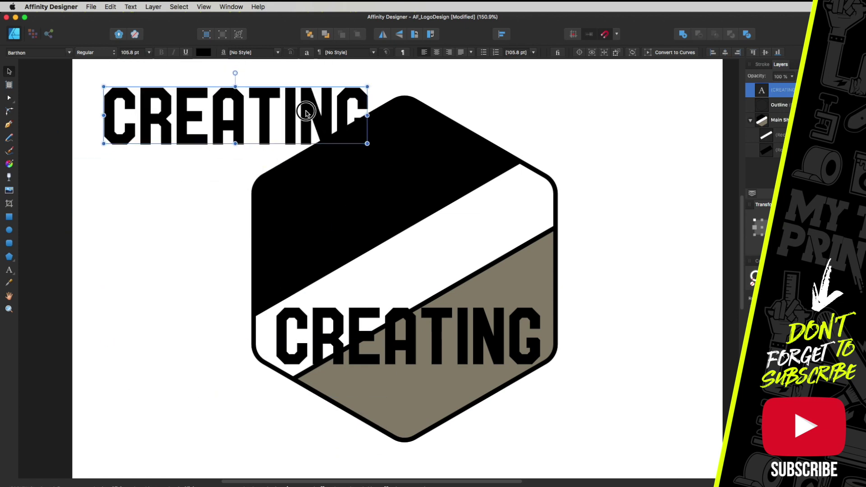
{"action": "double_click", "coordinate": [253, 112]}
{"action": "type", "text": "KEEP"}
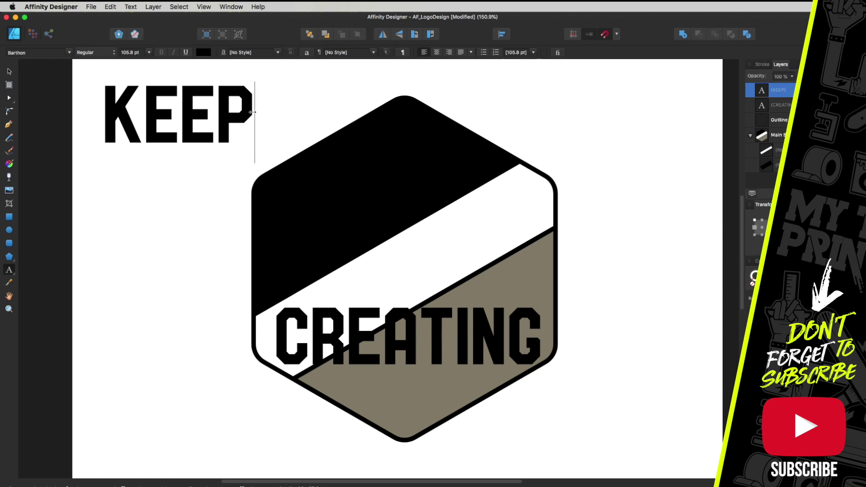
{"action": "key", "text": "Return"}
{"action": "type", "text": "OMN"}
{"action": "key", "text": "BackSpace"}
{"action": "key", "text": "BackSpace"}
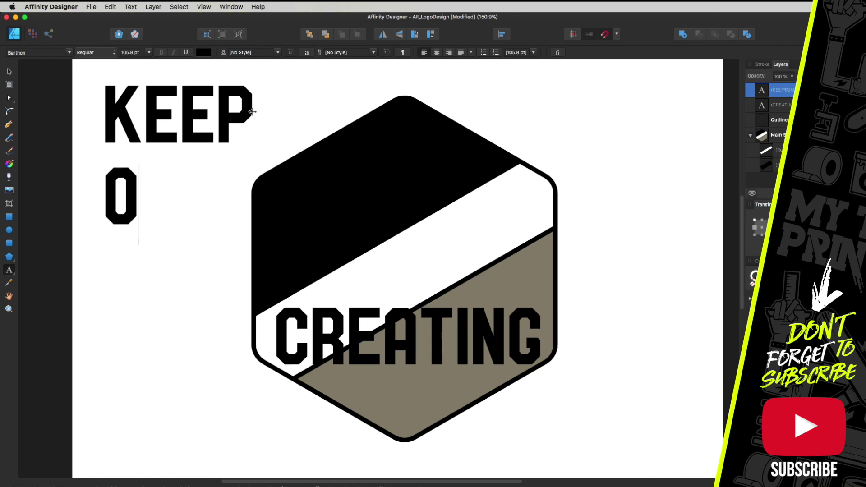
{"action": "type", "text": "N"}
{"action": "key", "text": "Escape"}
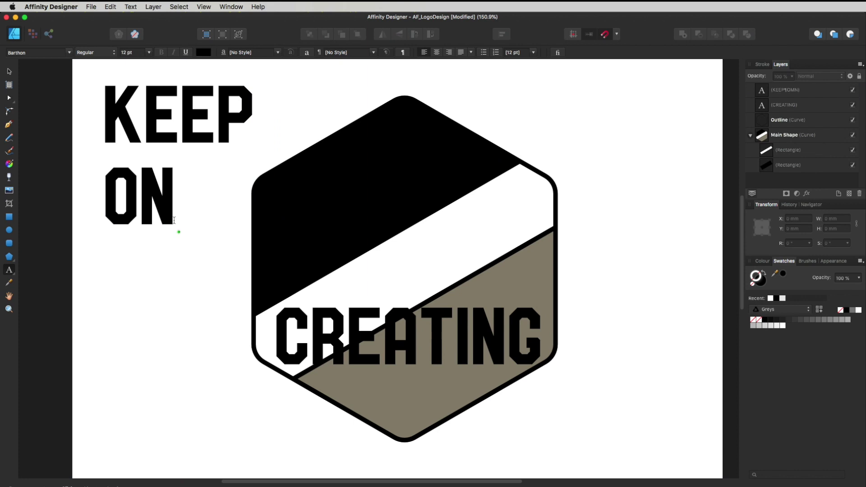
Step: Duplicate the KEEP ON text below itself and replace the copy's wording with "EST" and "2020" on two lines
{"action": "key", "text": "v"}
{"action": "left_click_drag", "start_coordinate": [184, 121], "coordinate": [186, 333]}
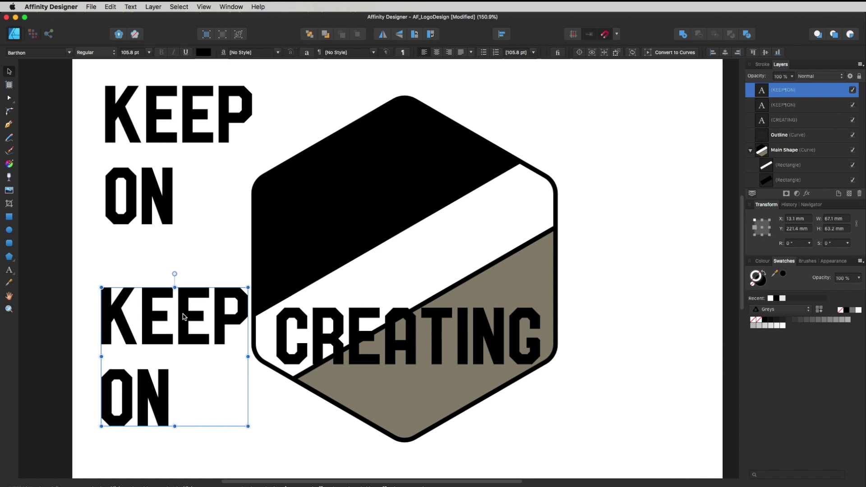
{"action": "double_click", "coordinate": [184, 316]}
{"action": "key", "text": "super+a"}
{"action": "type", "text": "EST"}
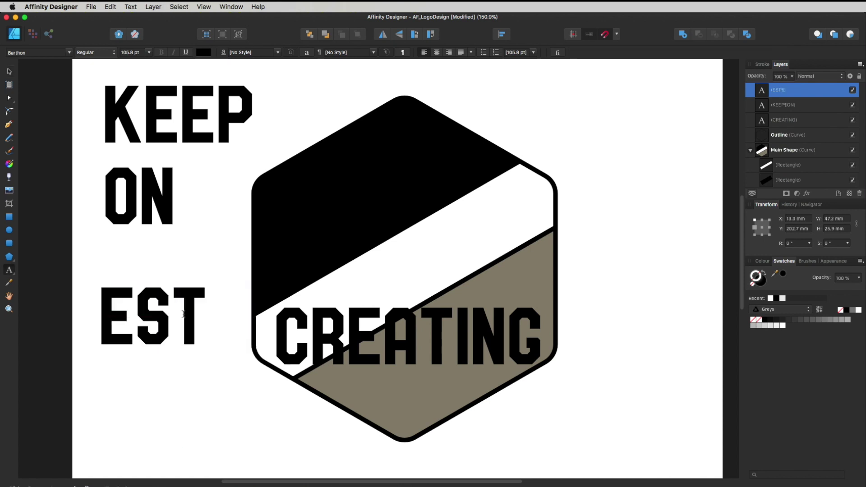
{"action": "key", "text": "Return"}
{"action": "type", "text": "2020"}
{"action": "key", "text": "Escape"}
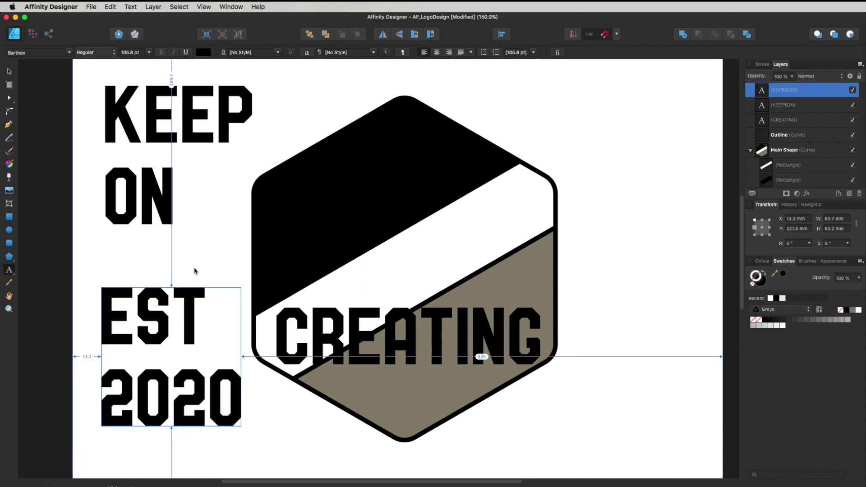
{"action": "key", "text": "Escape"}
{"action": "key", "text": "v"}
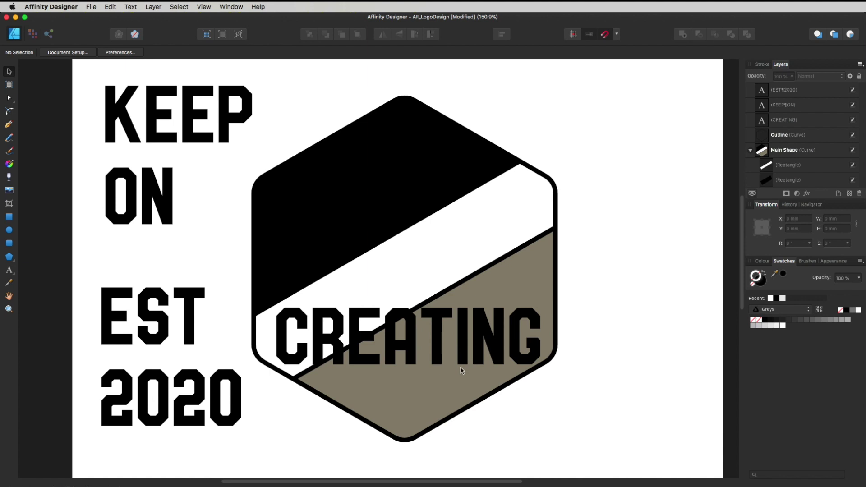
Step: Shear the CREATING text upward by 30° to follow the white band, and fit it inside the band at about 87.3 pt
{"action": "left_click_drag", "start_coordinate": [462, 367], "coordinate": [452, 327]}
{"action": "left_click", "coordinate": [456, 304]}
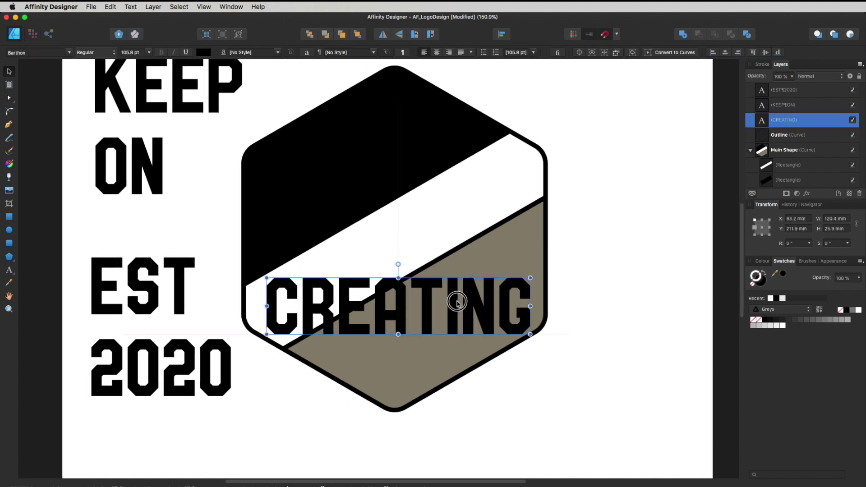
{"action": "left_click", "coordinate": [534, 304]}
{"action": "left_click_drag", "start_coordinate": [534, 304], "coordinate": [527, 152]}
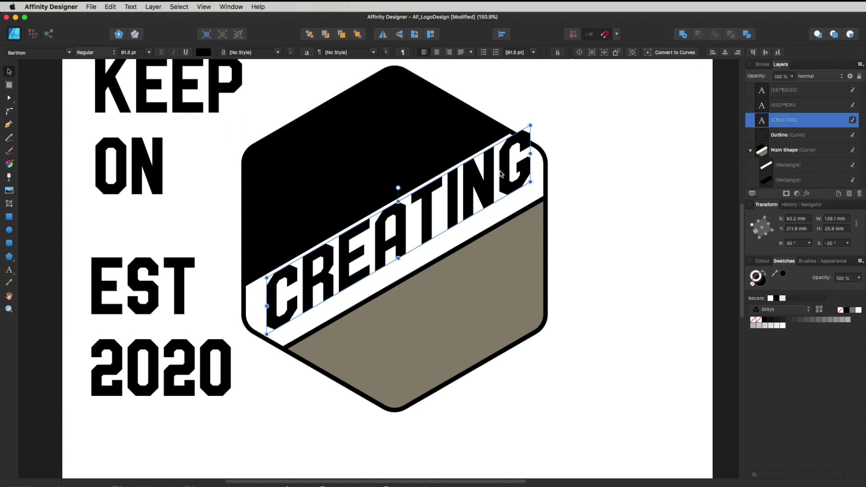
{"action": "left_click_drag", "start_coordinate": [484, 180], "coordinate": [484, 184]}
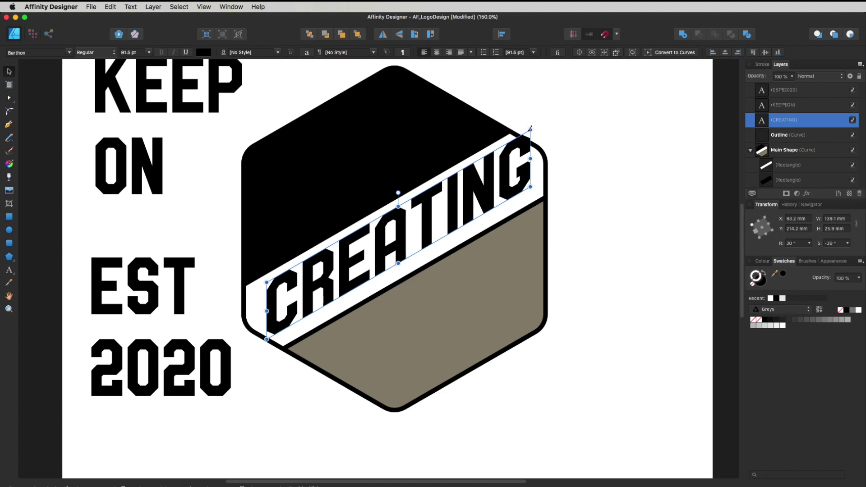
{"action": "mouse_move", "coordinate": [531, 128]}
{"action": "left_mouse_down"}
{"action": "mouse_move", "coordinate": [500, 173]}
{"action": "mouse_move", "coordinate": [507, 145]}
{"action": "mouse_move", "coordinate": [519, 139]}
{"action": "left_mouse_up"}
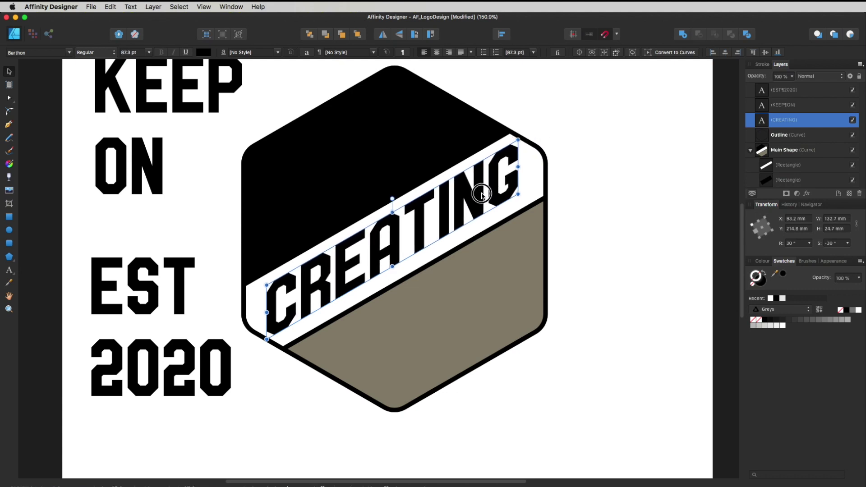
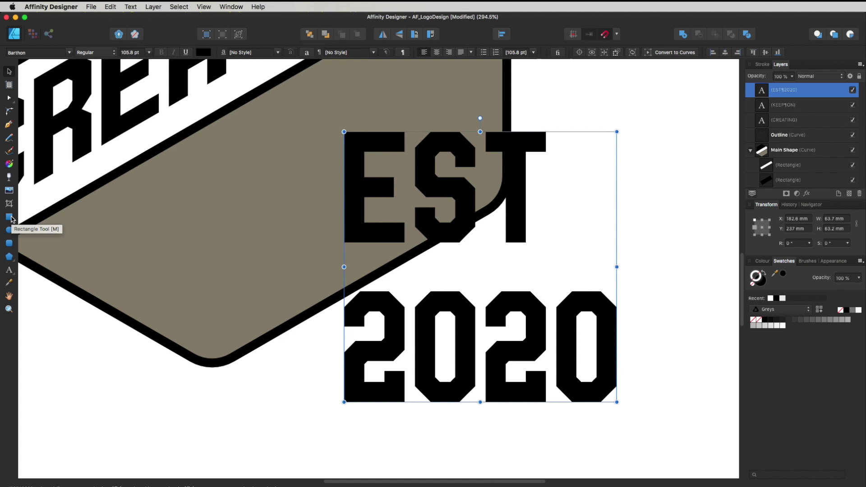
Step: Draw three black bars without stroke, about 65 × 4.8 mm each, above, between and below the EST and 2020 lines
{"action": "left_click", "coordinate": [10, 217]}
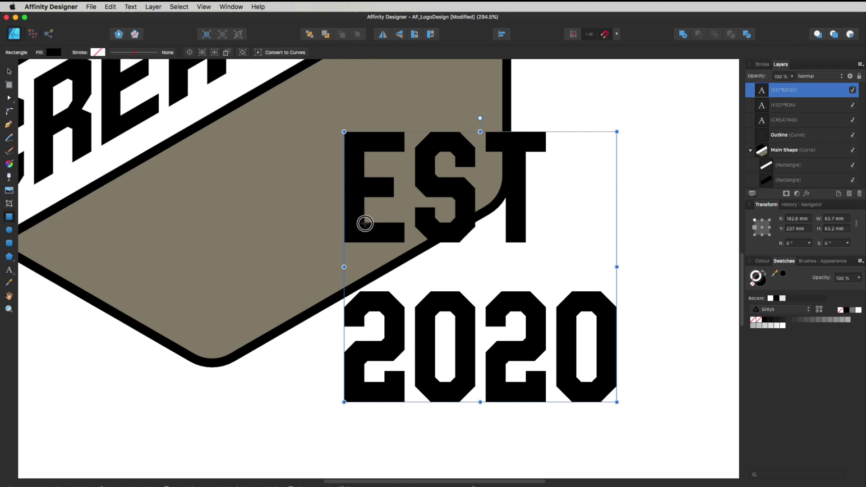
{"action": "left_click_drag", "start_coordinate": [364, 223], "coordinate": [604, 422]}
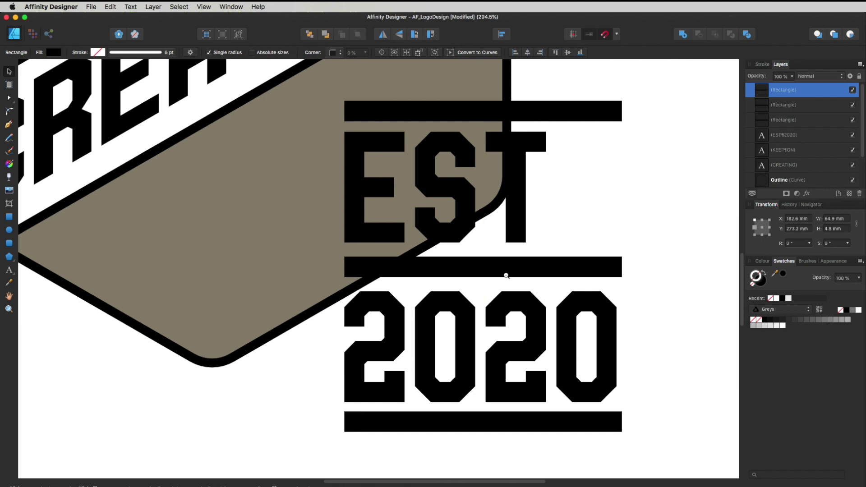
{"action": "left_click_drag", "start_coordinate": [570, 284], "coordinate": [525, 267]}
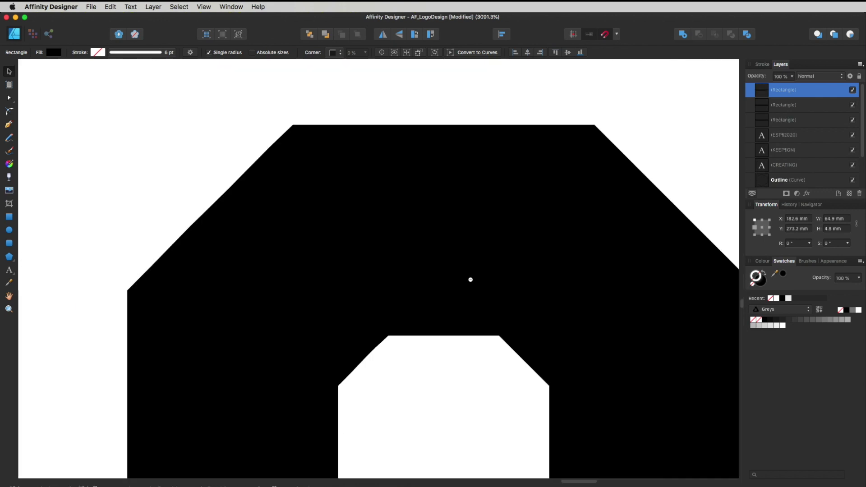
Step: Place copies of the black bar above, between and below the KEEP and ON lines, resized to about 68.3 × 4.8 mm each
{"action": "scroll", "coordinate": [470, 280], "scroll_direction": "down", "scroll_amount": 10}
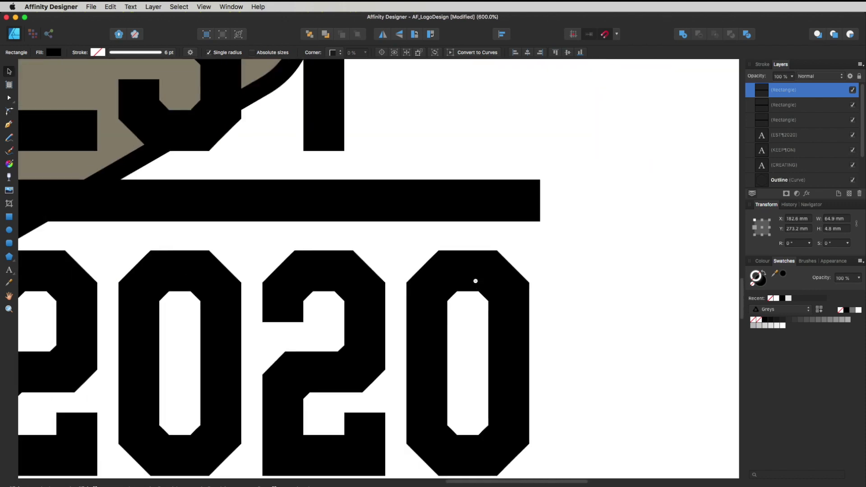
{"action": "scroll", "coordinate": [476, 281], "scroll_direction": "down", "scroll_amount": 8}
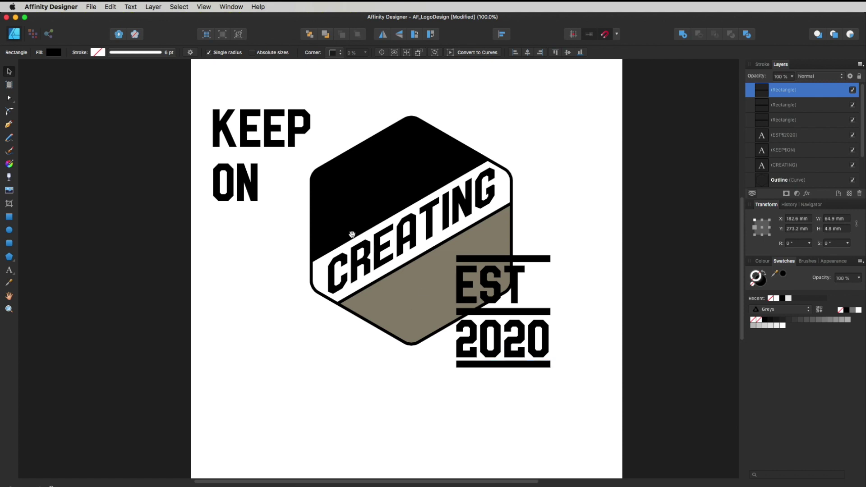
{"action": "scroll", "coordinate": [538, 268], "scroll_direction": "up", "scroll_amount": 2}
{"action": "left_click", "coordinate": [542, 274]}
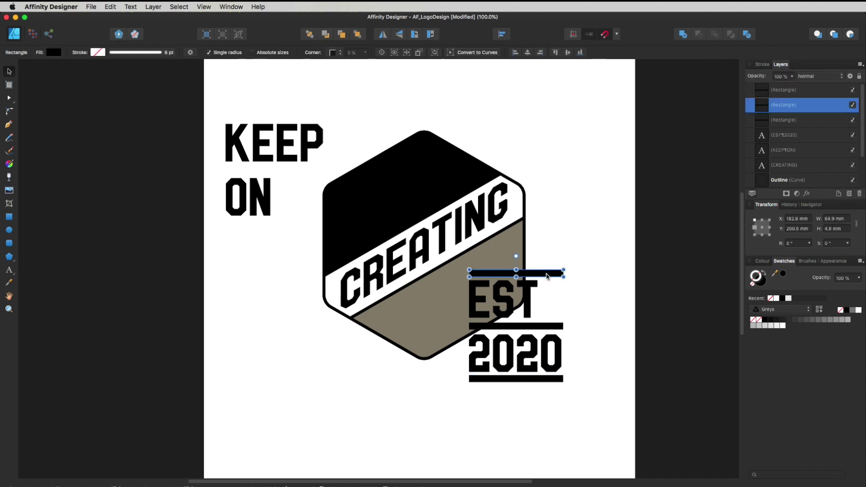
{"action": "left_click_drag", "start_coordinate": [547, 275], "coordinate": [302, 224]}
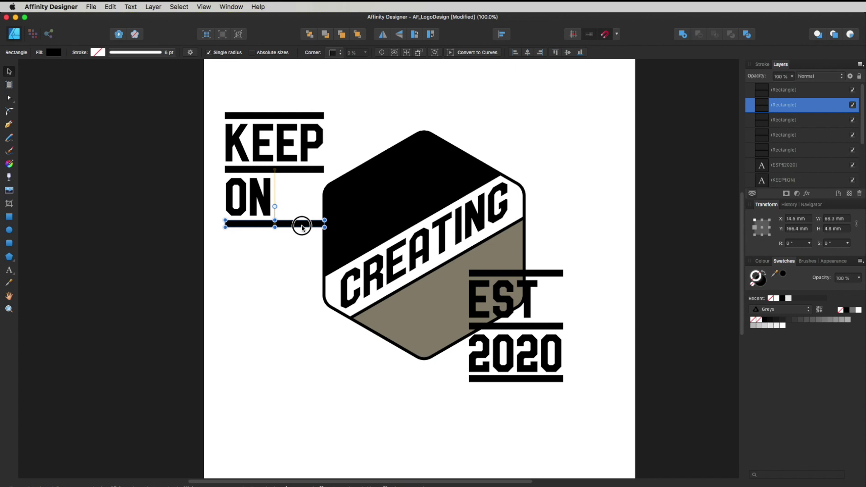
{"action": "left_click", "coordinate": [290, 250]}
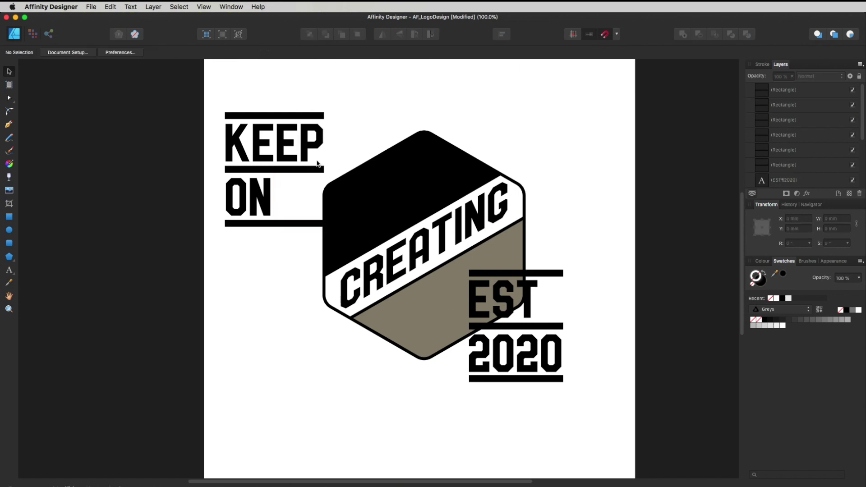
{"action": "left_click", "coordinate": [279, 172]}
{"action": "left_click", "coordinate": [487, 274]}
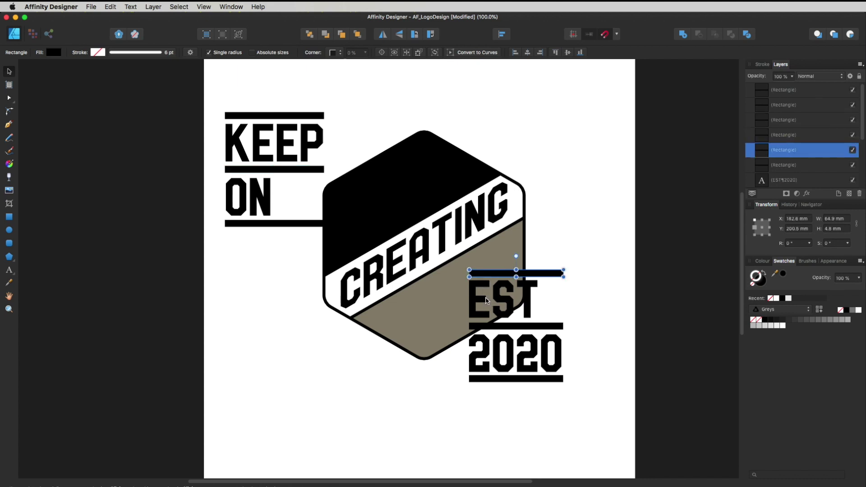
{"action": "left_click", "coordinate": [252, 289]}
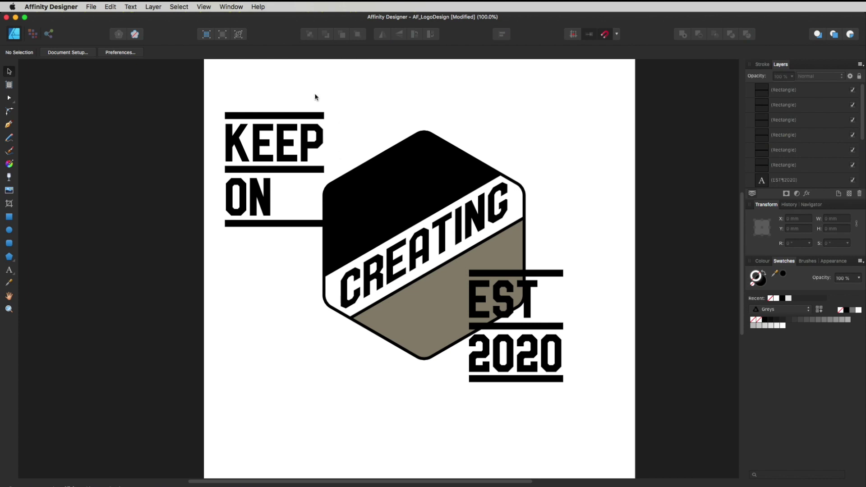
Step: Move the KEEP ON text and its bars onto the black upper area, fill them white and scale them to about 41.9 × 48.5 mm
{"action": "left_click_drag", "start_coordinate": [345, 91], "coordinate": [214, 251]}
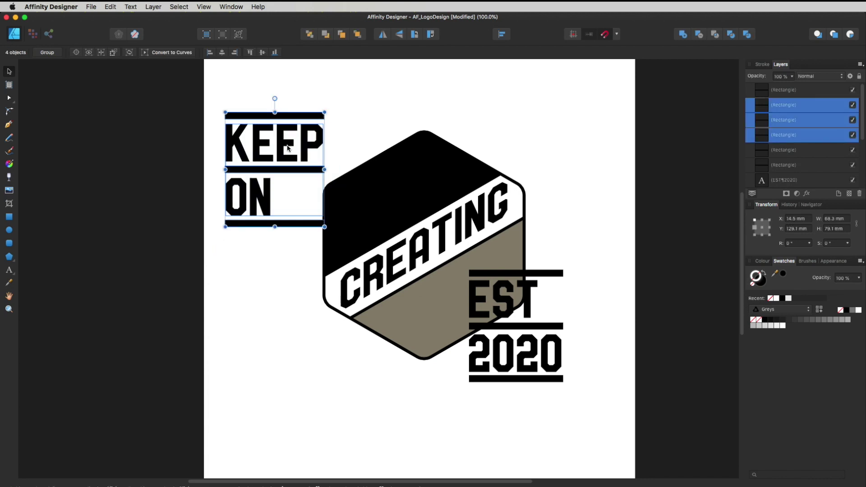
{"action": "left_click_drag", "start_coordinate": [287, 148], "coordinate": [391, 180]}
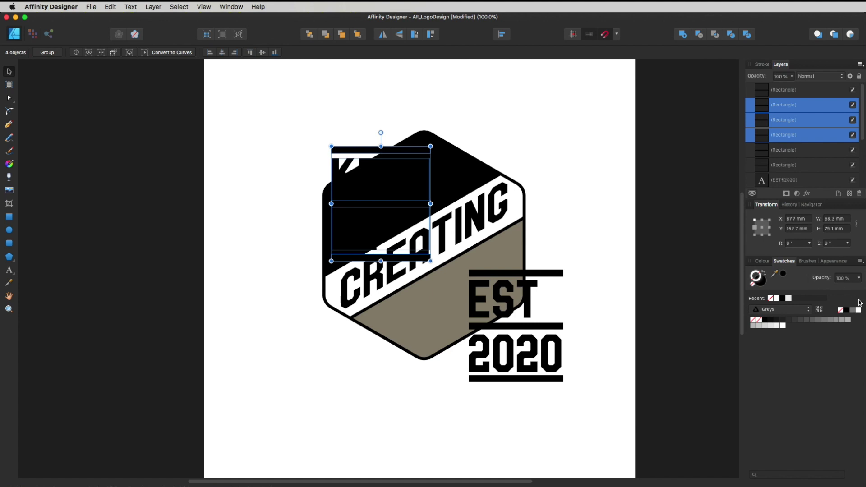
{"action": "left_click", "coordinate": [765, 284]}
{"action": "left_click", "coordinate": [859, 310]}
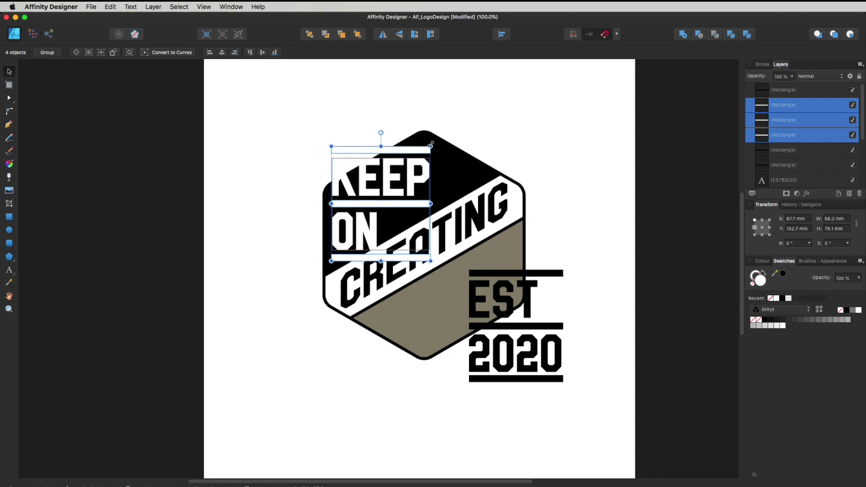
{"action": "left_click_drag", "start_coordinate": [430, 146], "coordinate": [397, 194]}
{"action": "scroll", "coordinate": [432, 229], "scroll_direction": "up", "scroll_amount": 5}
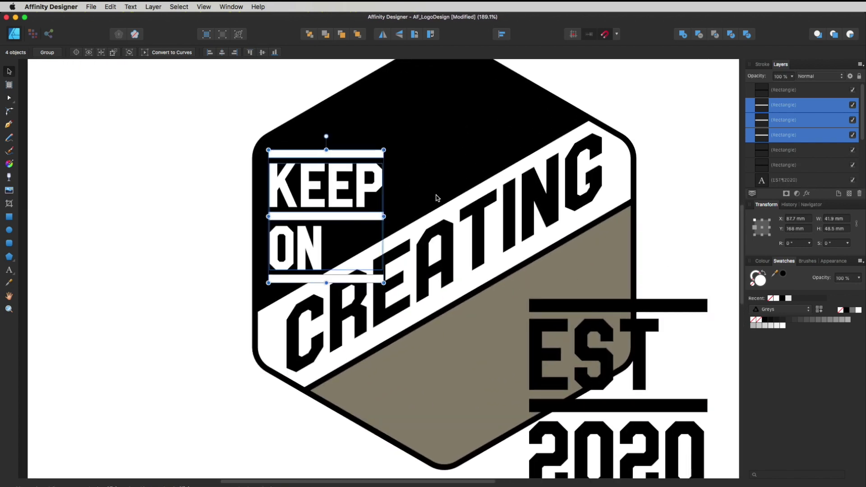
Step: Shear the KEEP ON block upward by about 30° around its lower-left corner and nudge it slightly down inside the black area
{"action": "left_click", "coordinate": [77, 53]}
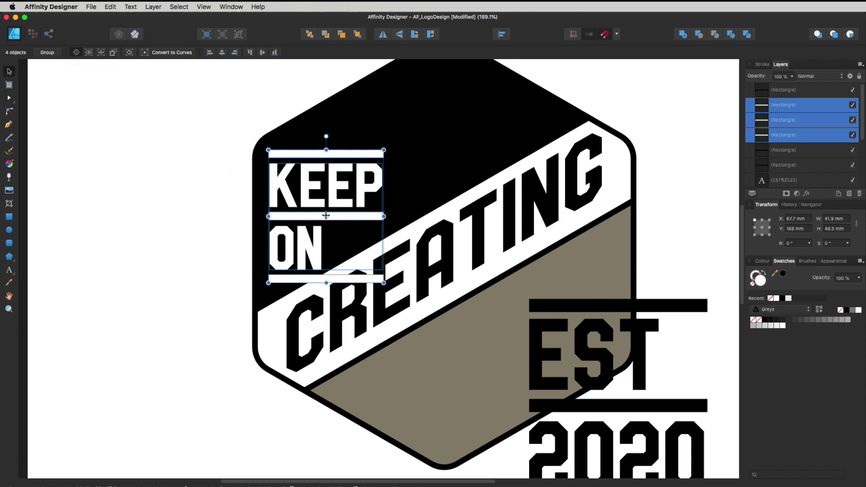
{"action": "left_click_drag", "start_coordinate": [325, 216], "coordinate": [269, 283]}
{"action": "left_click_drag", "start_coordinate": [388, 216], "coordinate": [384, 157]}
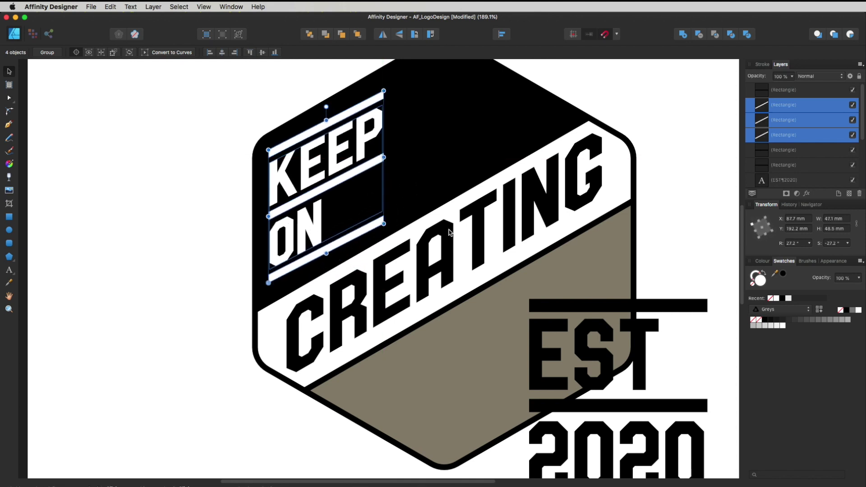
{"action": "scroll", "coordinate": [449, 233], "scroll_direction": "up", "scroll_amount": 2}
{"action": "left_click_drag", "start_coordinate": [388, 176], "coordinate": [387, 170]}
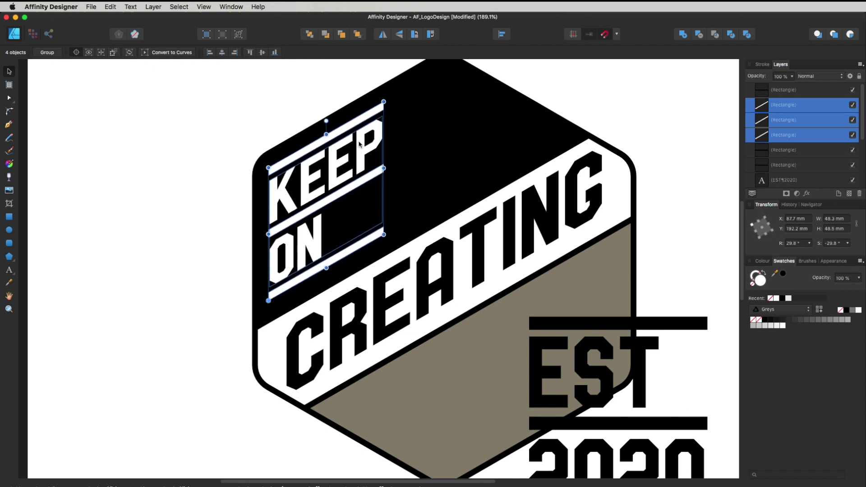
{"action": "left_click_drag", "start_coordinate": [359, 144], "coordinate": [359, 151]}
{"action": "left_click", "coordinate": [219, 262]}
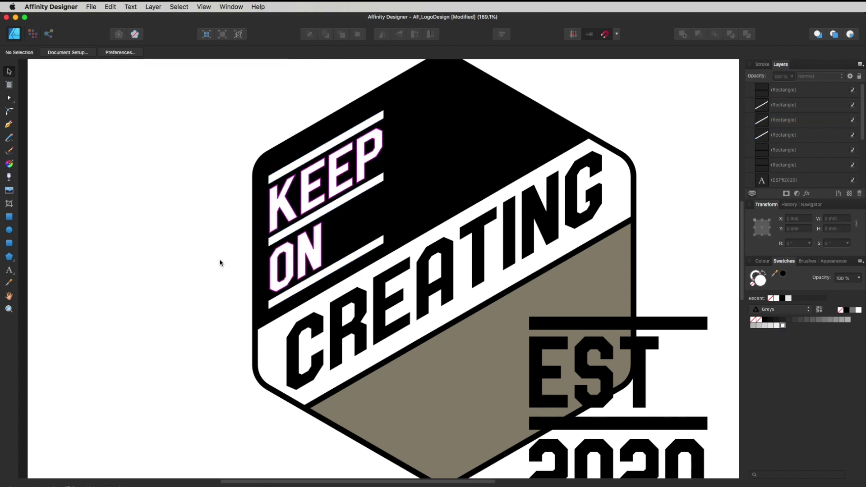
Step: Move the EST 2020 text and its bars onto the hexagon's brown lower area and scale them to about 38.8 × 46.2 mm
{"action": "scroll", "coordinate": [430, 305], "scroll_direction": "down", "scroll_amount": 5}
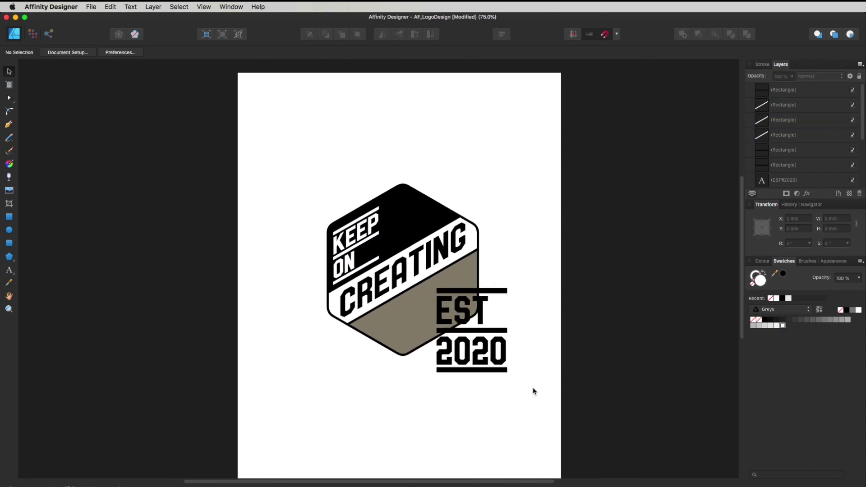
{"action": "left_click_drag", "start_coordinate": [537, 399], "coordinate": [430, 284]}
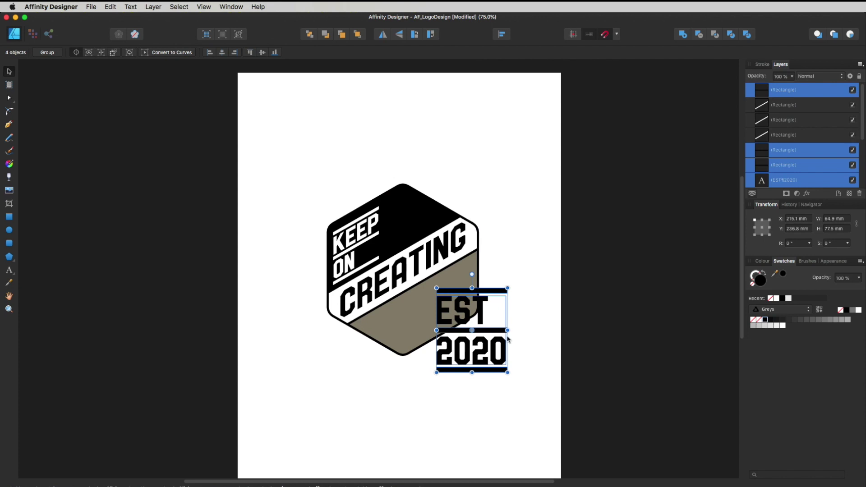
{"action": "left_click_drag", "start_coordinate": [500, 372], "coordinate": [456, 290]}
{"action": "left_click_drag", "start_coordinate": [399, 222], "coordinate": [552, 346]}
{"action": "key", "text": "z"}
{"action": "key", "text": "v"}
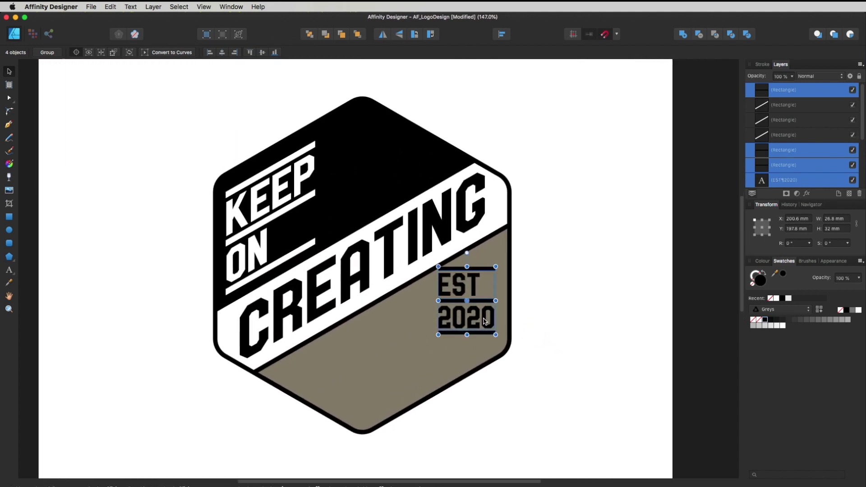
{"action": "mouse_move", "coordinate": [484, 316]}
{"action": "left_mouse_down"}
{"action": "mouse_move", "coordinate": [489, 330]}
{"action": "mouse_move", "coordinate": [478, 331]}
{"action": "left_mouse_up"}
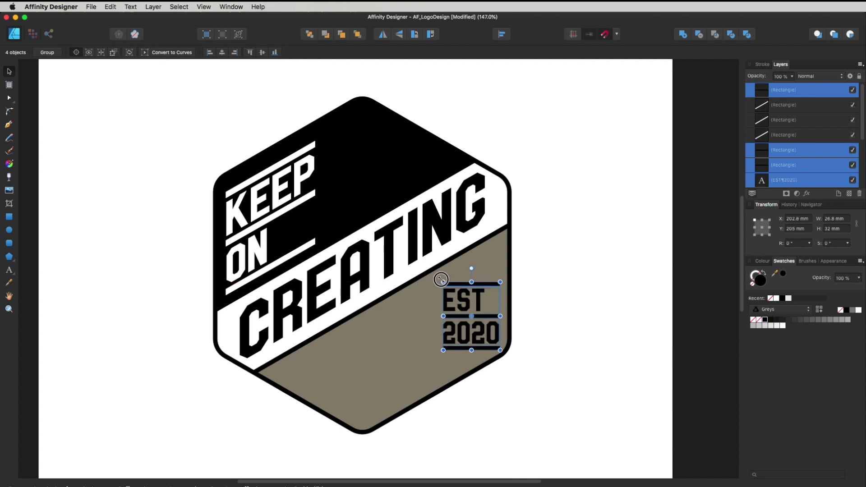
{"action": "left_click_drag", "start_coordinate": [444, 283], "coordinate": [417, 253]}
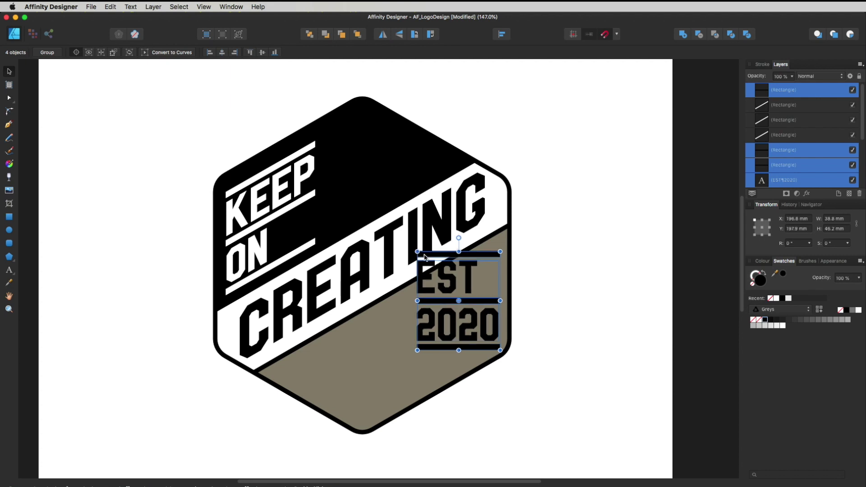
{"action": "left_click_drag", "start_coordinate": [483, 308], "coordinate": [480, 303]}
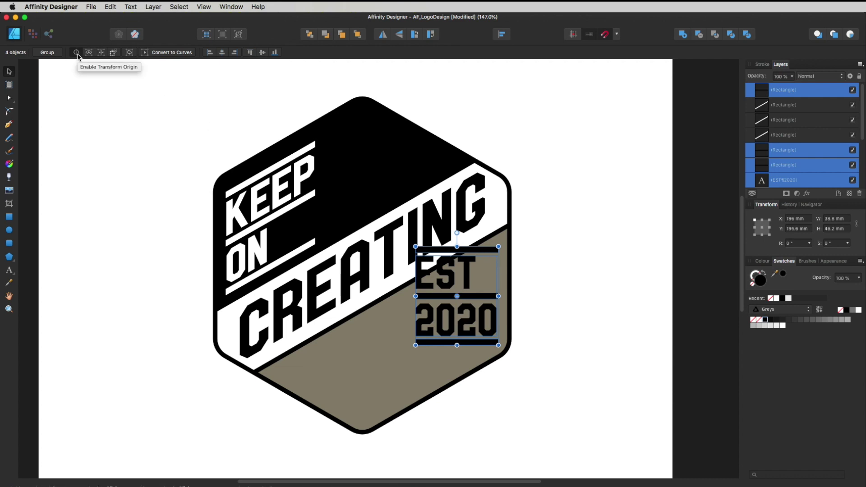
Step: Shear the EST 2020 block around its upper-right corner to run parallel to the white band, and center it in the brown area's right part
{"action": "left_click_drag", "start_coordinate": [457, 296], "coordinate": [500, 246]}
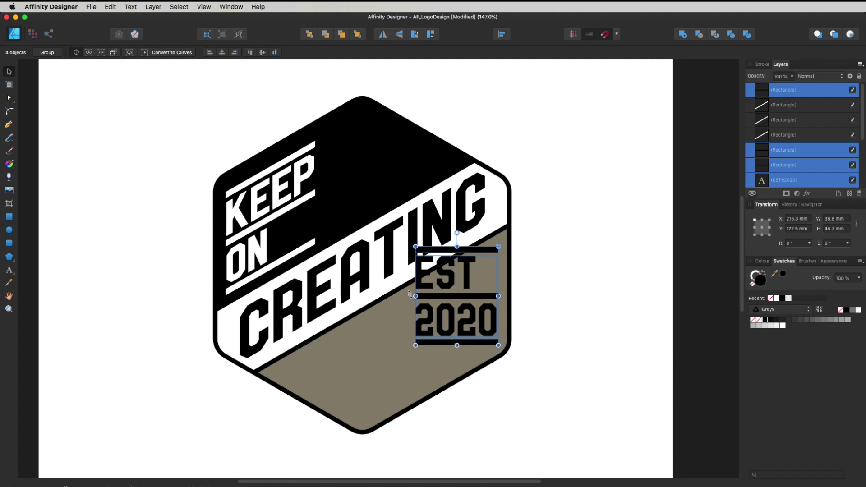
{"action": "left_click_drag", "start_coordinate": [410, 294], "coordinate": [388, 339]}
{"action": "left_click_drag", "start_coordinate": [475, 312], "coordinate": [485, 311]}
{"action": "left_click", "coordinate": [560, 295]}
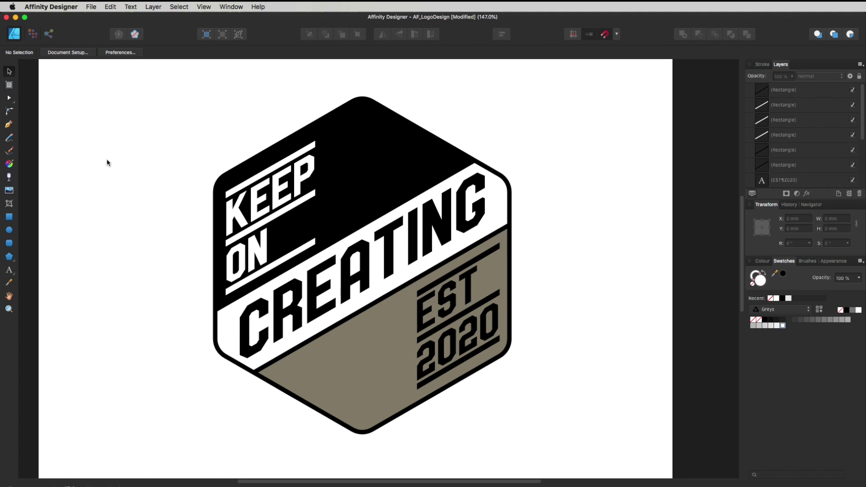
Step: Draw a pointed triangle with the Pen, about 69.5 × 44.9 mm, below the white band past the hexagon's lower-left edge, and fill it black
{"action": "left_click", "coordinate": [9, 124]}
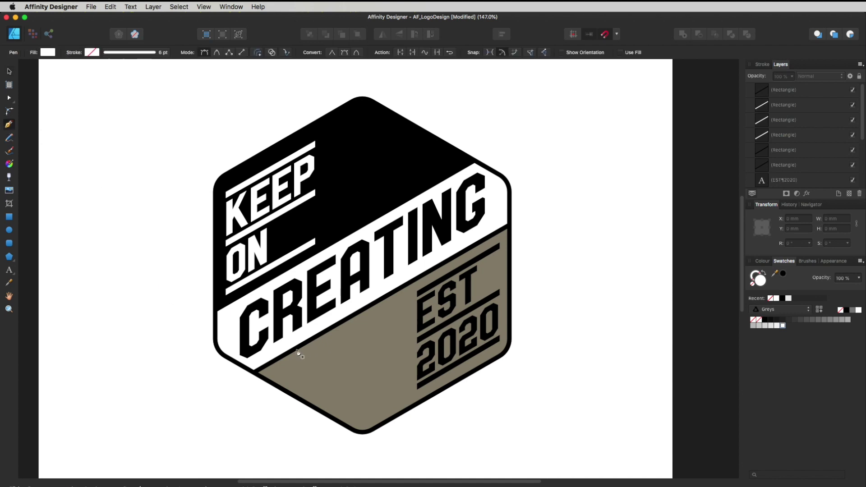
{"action": "left_click", "coordinate": [253, 381]}
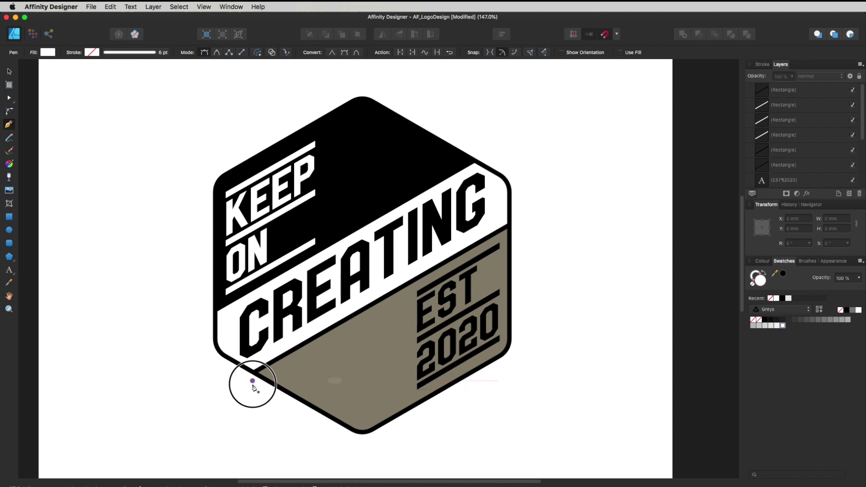
{"action": "left_click", "coordinate": [401, 308]}
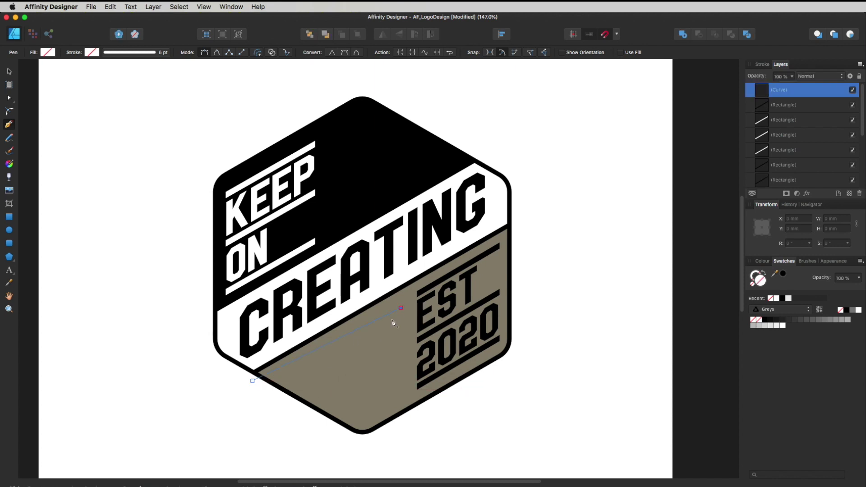
{"action": "left_click", "coordinate": [274, 404]}
{"action": "left_click", "coordinate": [253, 382]}
{"action": "left_click", "coordinate": [760, 280]}
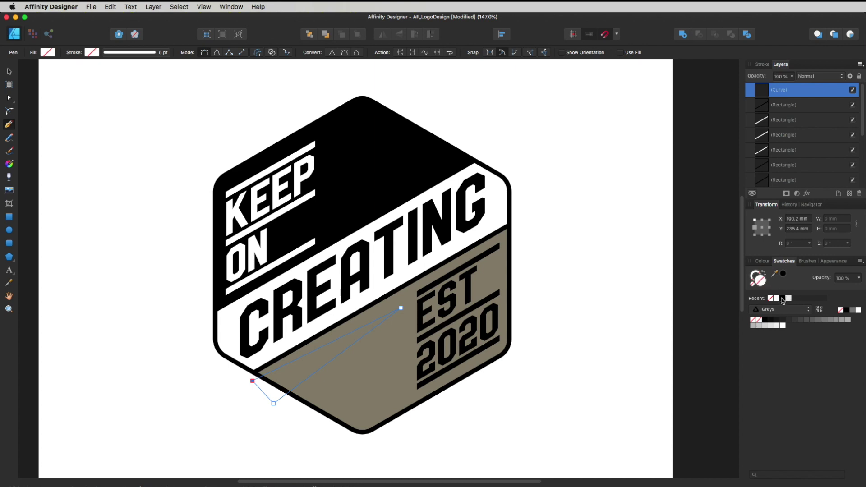
{"action": "left_click", "coordinate": [847, 311]}
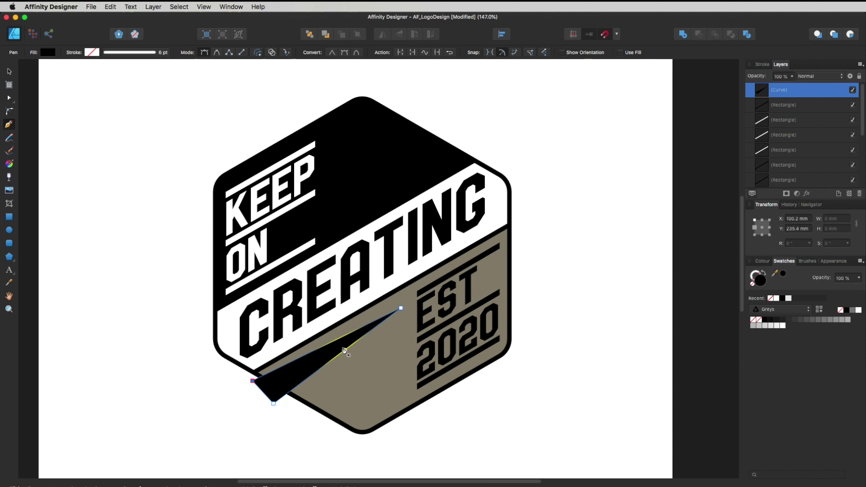
Step: Duplicate the black spike three times, stacking the copies straight below one another with overlapping bases
{"action": "key", "text": "v"}
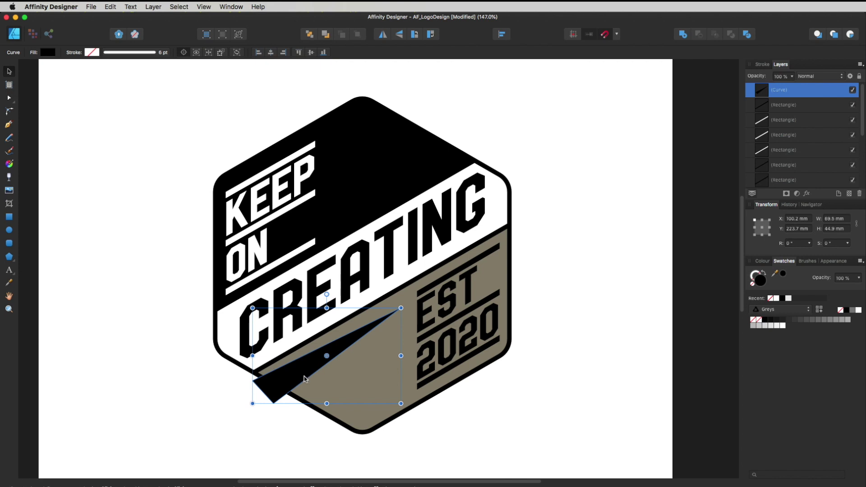
{"action": "left_click_drag", "start_coordinate": [305, 379], "coordinate": [301, 403]}
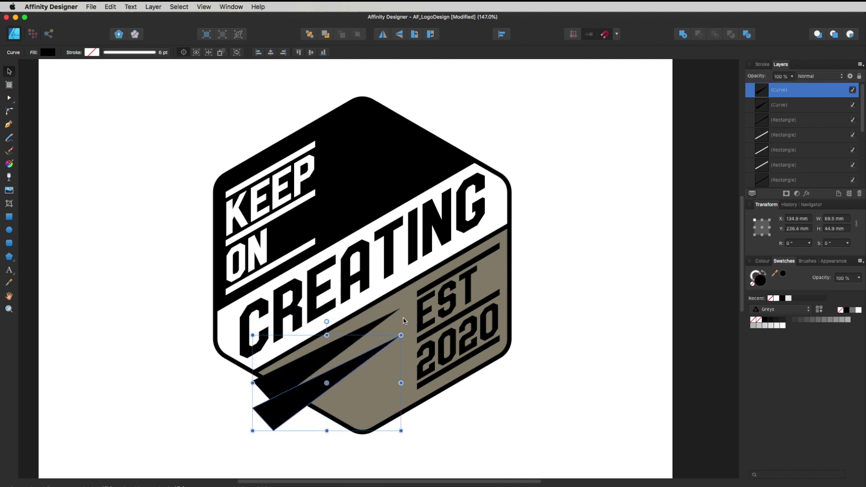
{"action": "left_click_drag", "start_coordinate": [340, 363], "coordinate": [342, 395]}
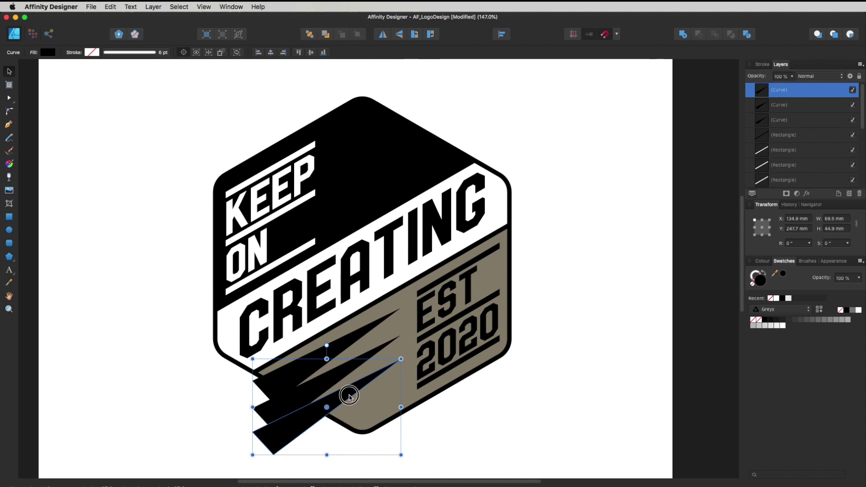
{"action": "left_click_drag", "start_coordinate": [347, 389], "coordinate": [346, 414]}
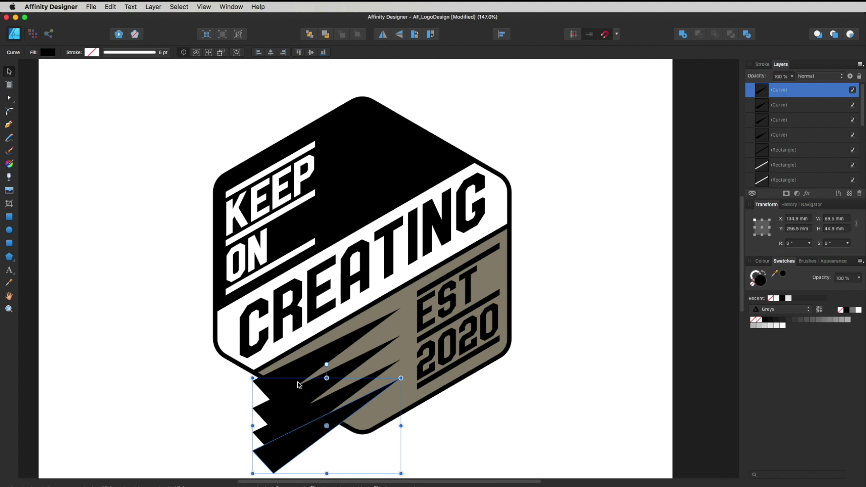
Step: Clip all four black spikes inside the Main Shape layer so they end at the hexagon's edge
{"action": "left_click", "coordinate": [363, 390], "text": "shift"}
{"action": "left_click", "coordinate": [360, 366], "text": "shift"}
{"action": "left_click", "coordinate": [350, 345], "text": "shift"}
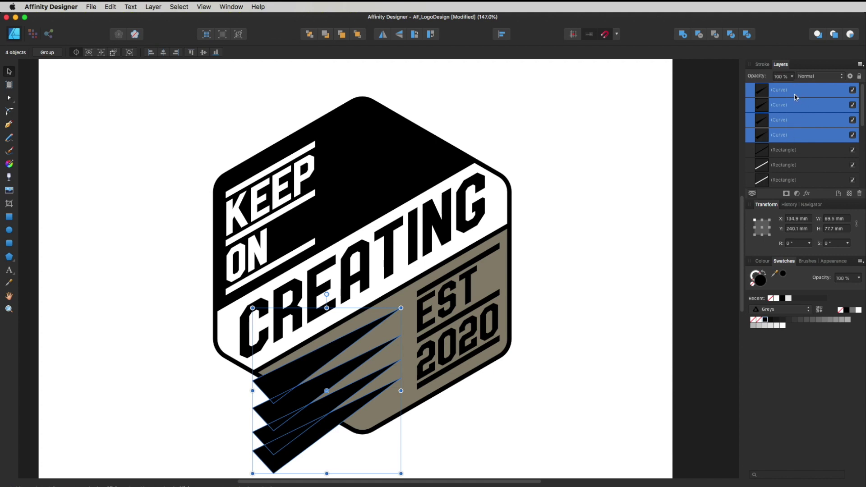
{"action": "left_click_drag", "start_coordinate": [795, 94], "coordinate": [779, 160]}
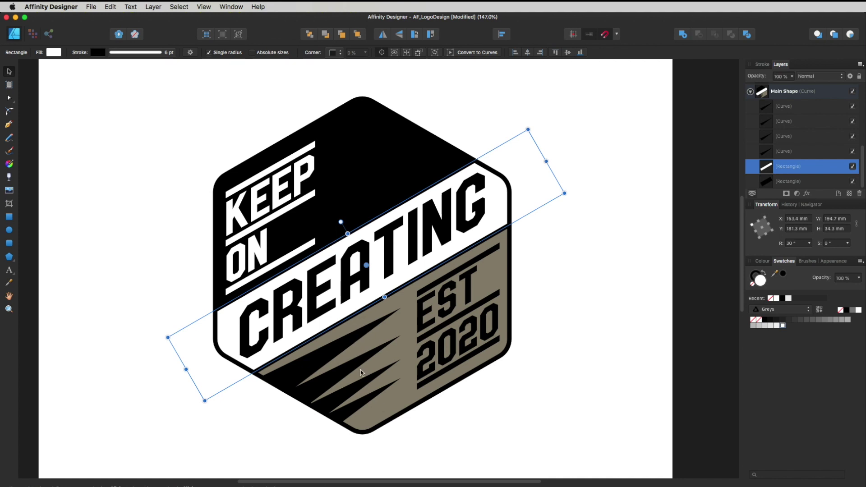
{"action": "left_click", "coordinate": [597, 409]}
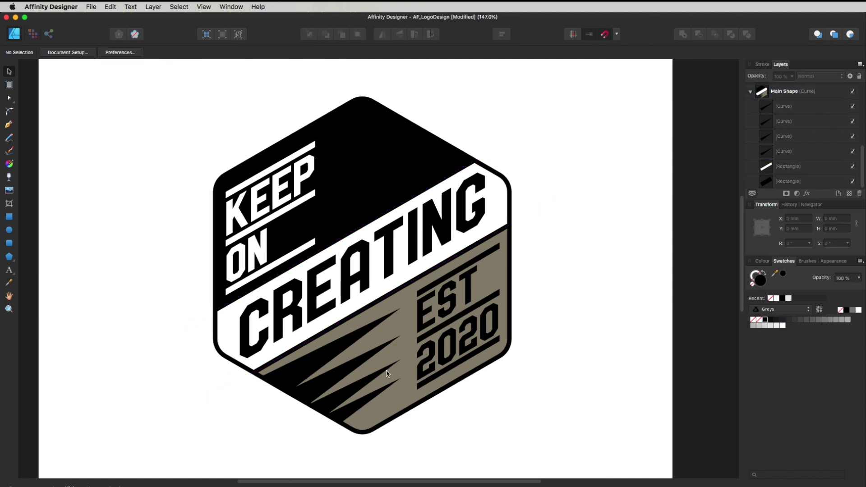
Step: Duplicate the four black spikes into the black area above the white band and fill the copies white
{"action": "left_click", "coordinate": [796, 109]}
{"action": "left_click", "coordinate": [790, 153], "text": "shift"}
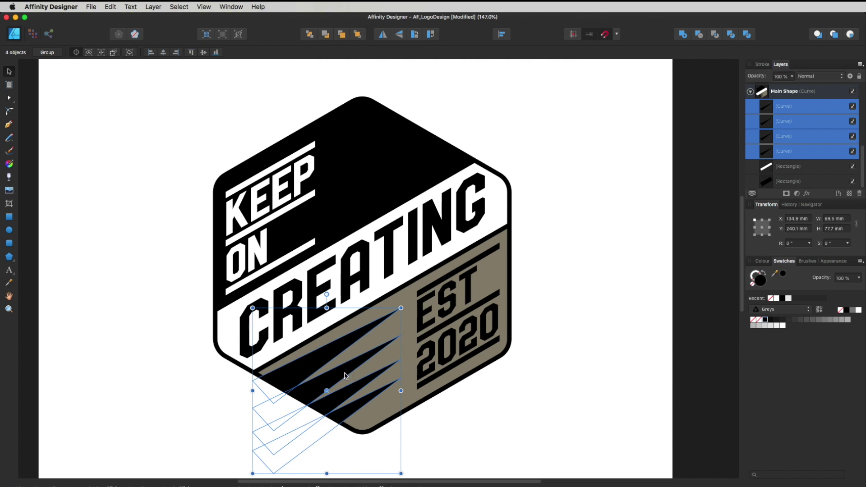
{"action": "left_click_drag", "start_coordinate": [345, 375], "coordinate": [420, 137]}
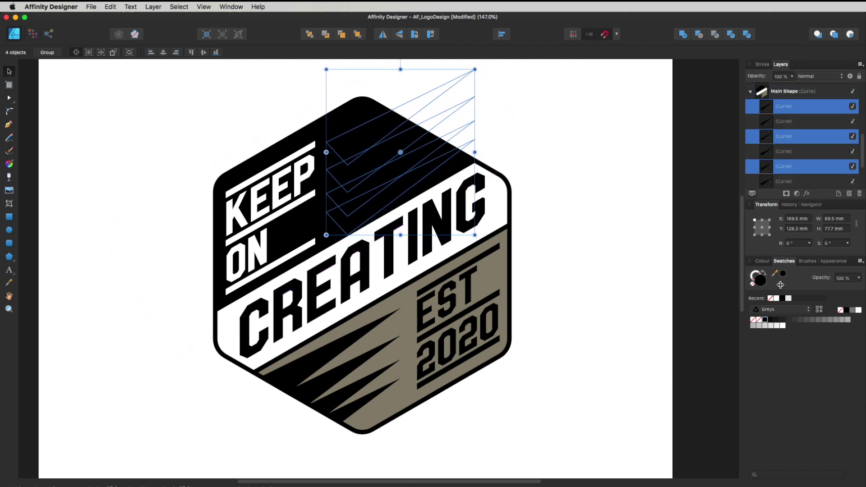
{"action": "left_click", "coordinate": [859, 310]}
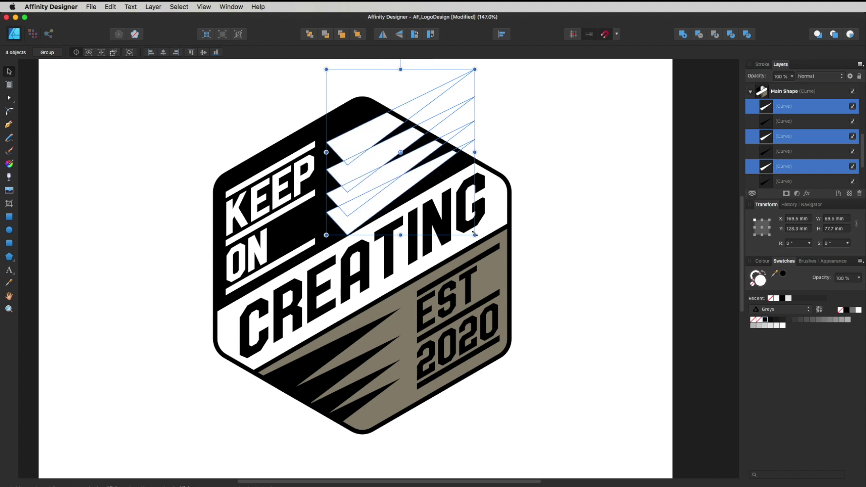
Step: Flip the white spikes horizontally and vertically, and move them slightly up from the white band
{"action": "right_click", "coordinate": [389, 175]}
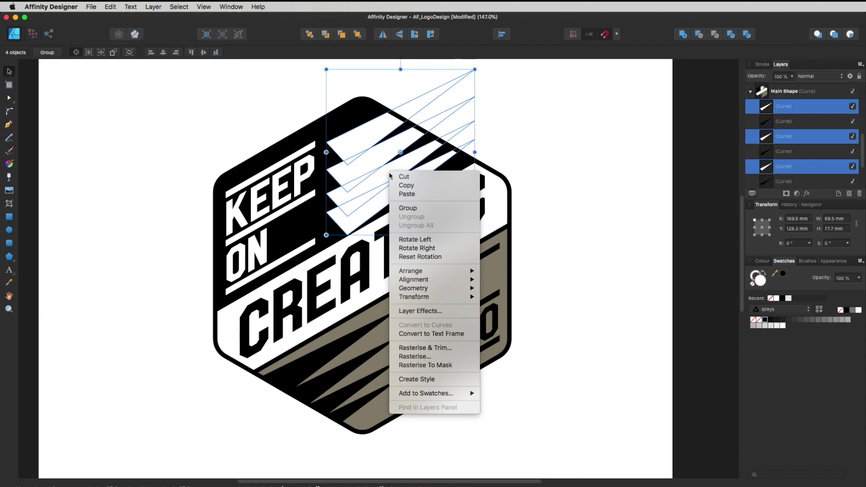
{"action": "mouse_move", "coordinate": [428, 299]}
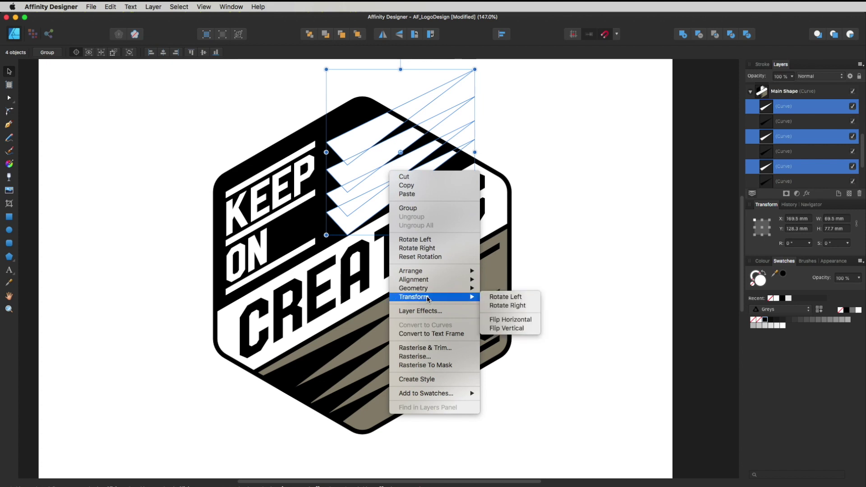
{"action": "left_click", "coordinate": [510, 320]}
{"action": "right_click", "coordinate": [423, 179]}
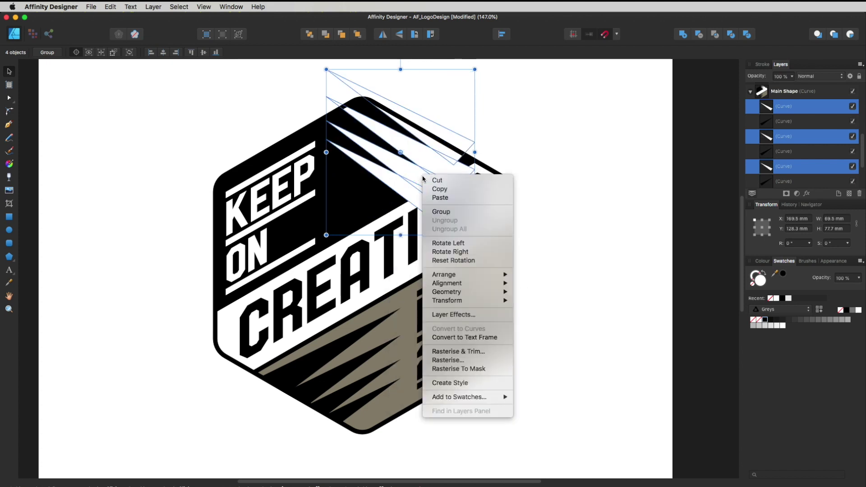
{"action": "mouse_move", "coordinate": [480, 300]}
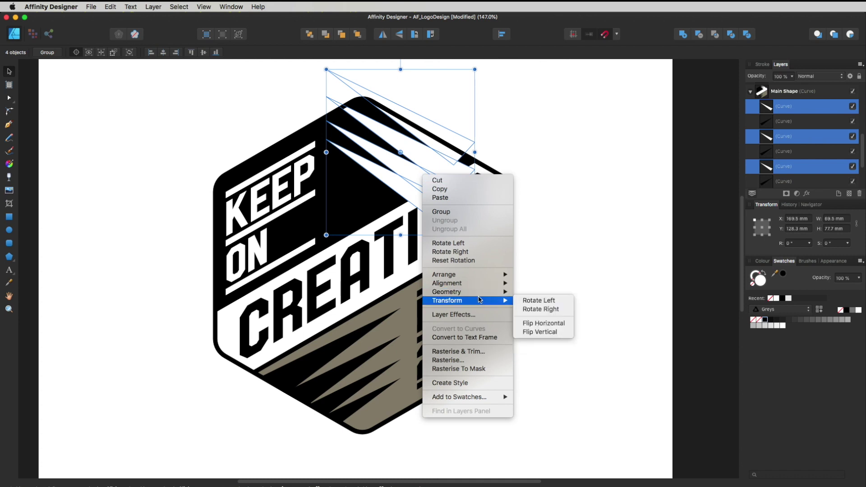
{"action": "left_click", "coordinate": [540, 332]}
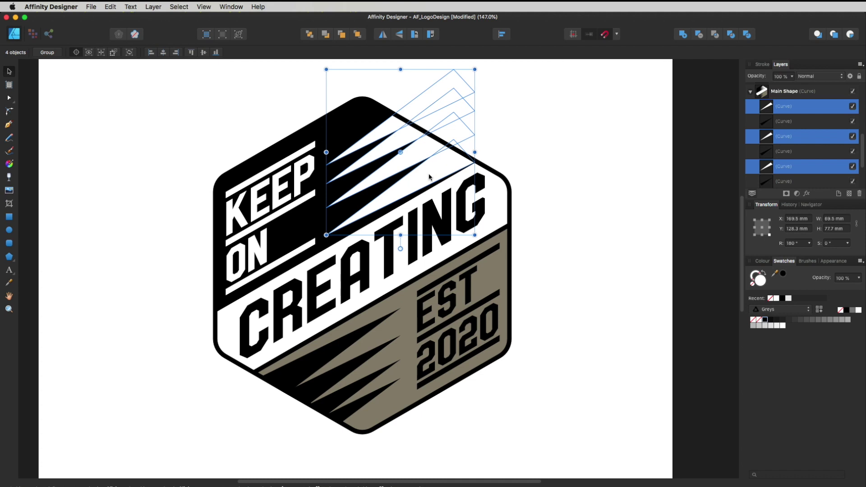
{"action": "left_click_drag", "start_coordinate": [428, 176], "coordinate": [429, 165]}
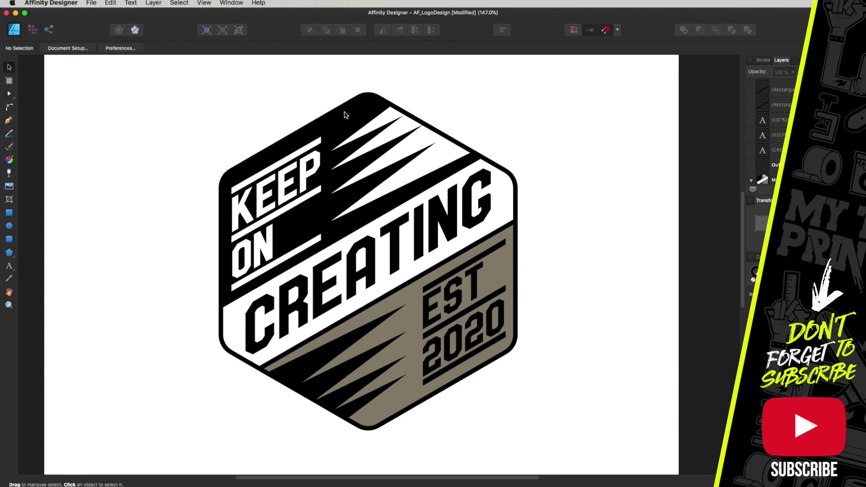
Step: Convert the hexagon's Outline layer to curves
{"action": "left_click", "coordinate": [426, 128]}
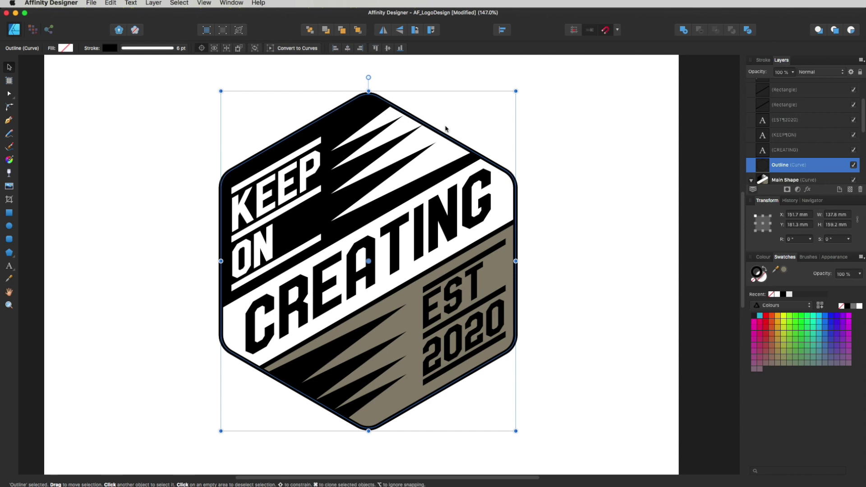
{"action": "left_click", "coordinate": [153, 3]}
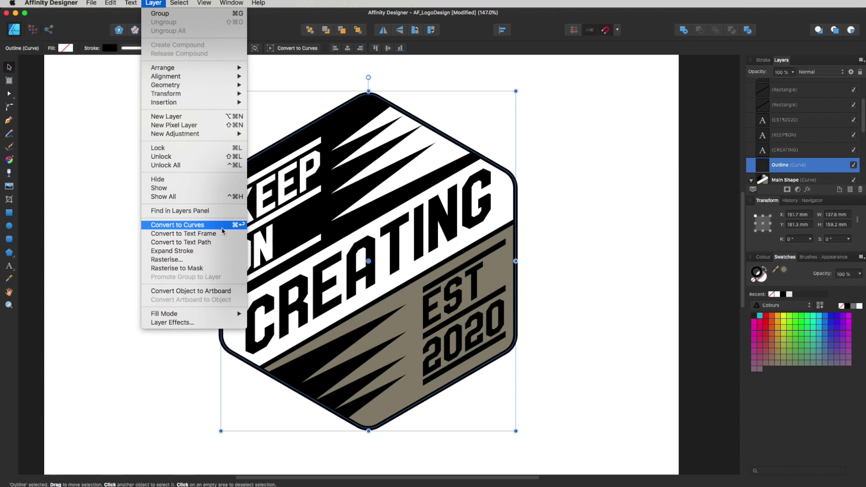
{"action": "left_click", "coordinate": [199, 229]}
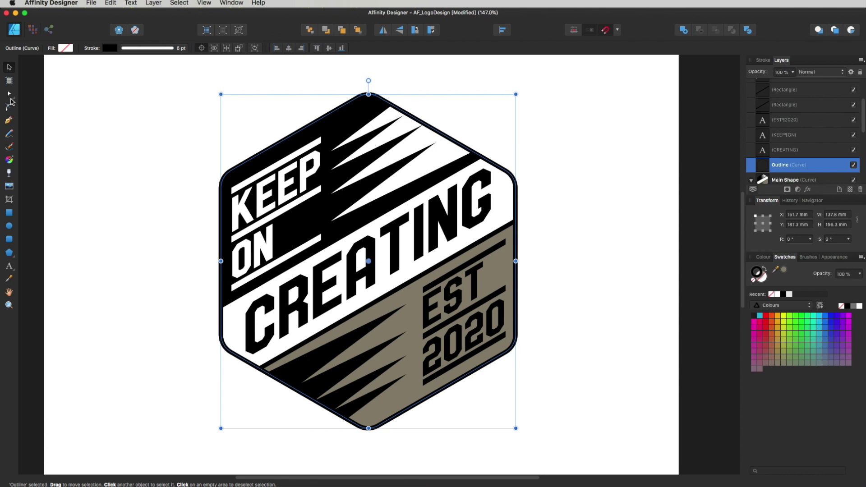
Step: Add nodes on the outline at the white band's upper-right and lower-left ends, and break the curve there into two halves
{"action": "left_click", "coordinate": [9, 94]}
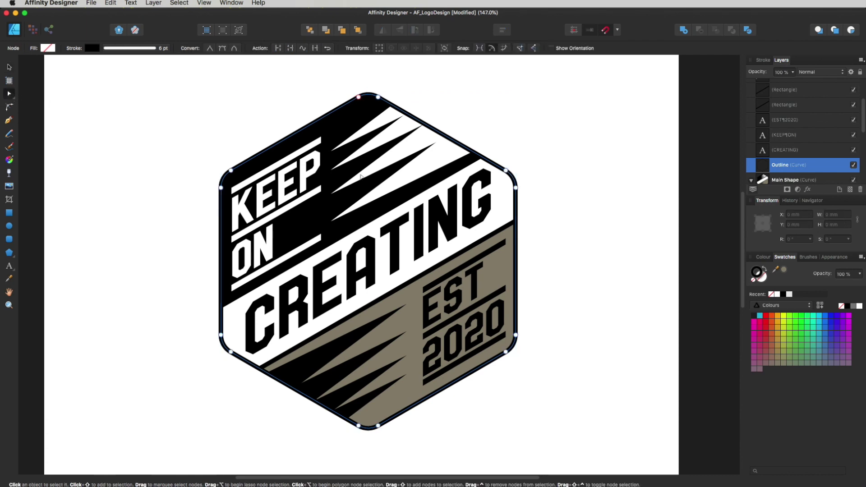
{"action": "left_click", "coordinate": [491, 165]}
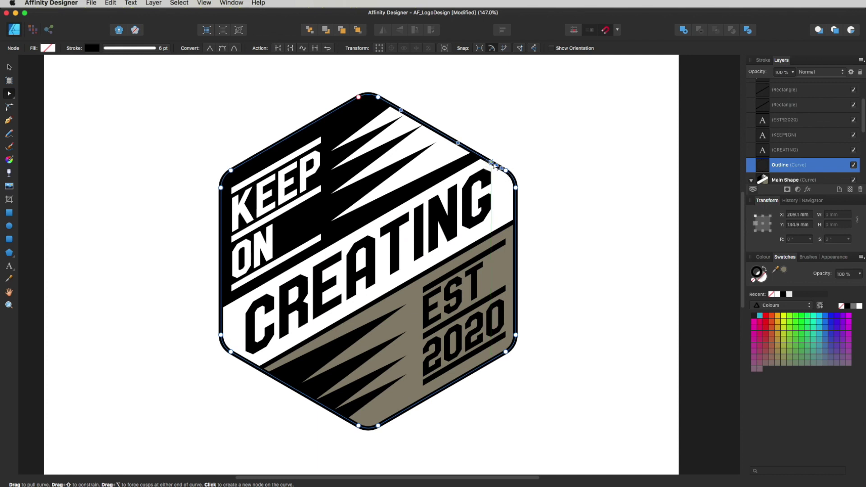
{"action": "left_click", "coordinate": [244, 359]}
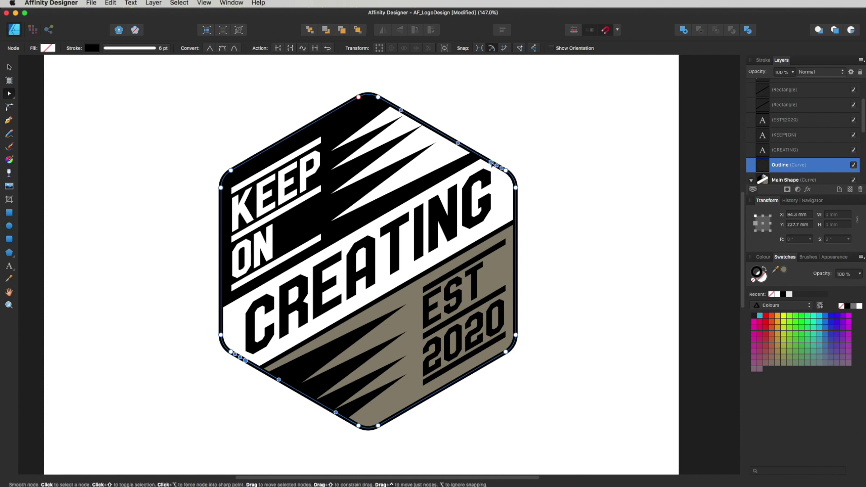
{"action": "left_click", "coordinate": [494, 167]}
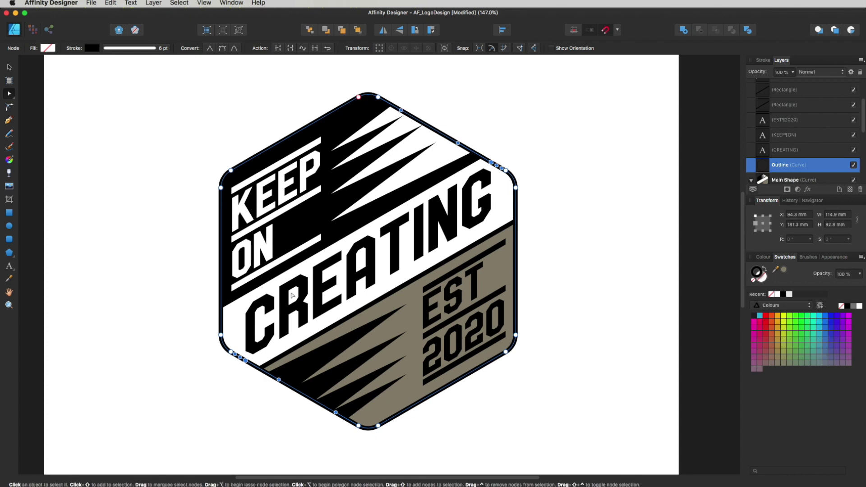
{"action": "left_click", "coordinate": [279, 48]}
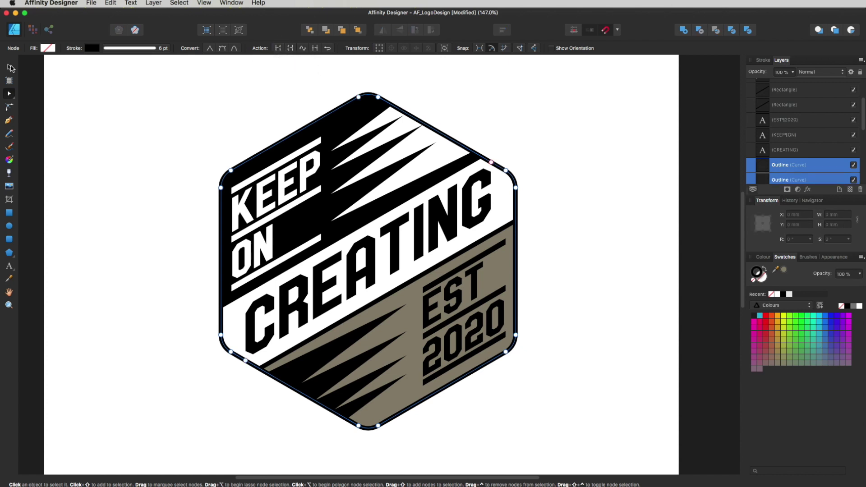
{"action": "left_click", "coordinate": [9, 67]}
{"action": "left_click", "coordinate": [590, 121]}
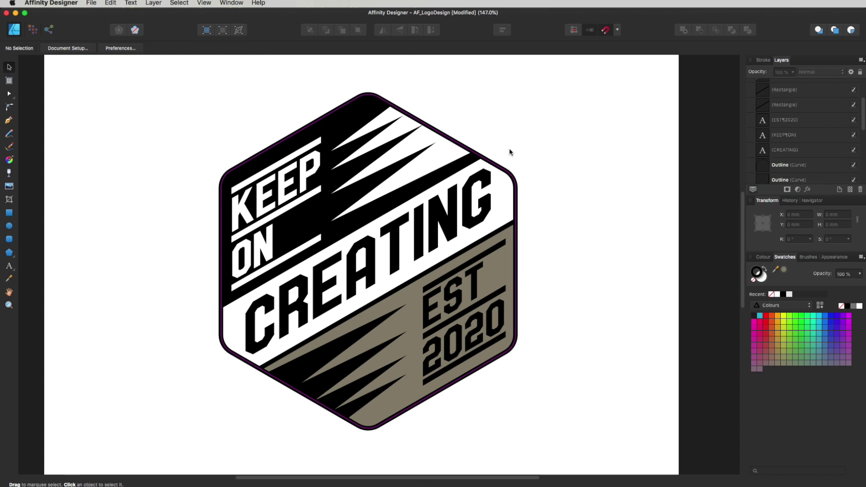
Step: Recolour the upper-left half of the outline with the brown sampled from the area around EST 2020
{"action": "left_click", "coordinate": [471, 150]}
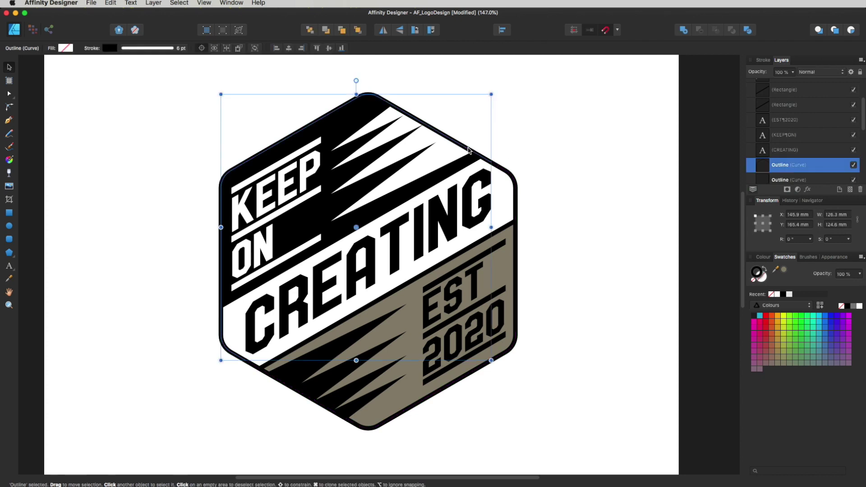
{"action": "left_click", "coordinate": [516, 229]}
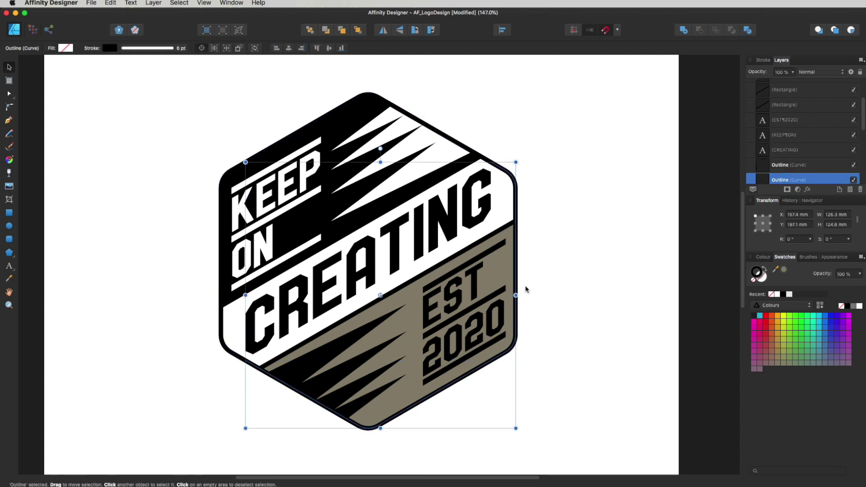
{"action": "left_click", "coordinate": [464, 149]}
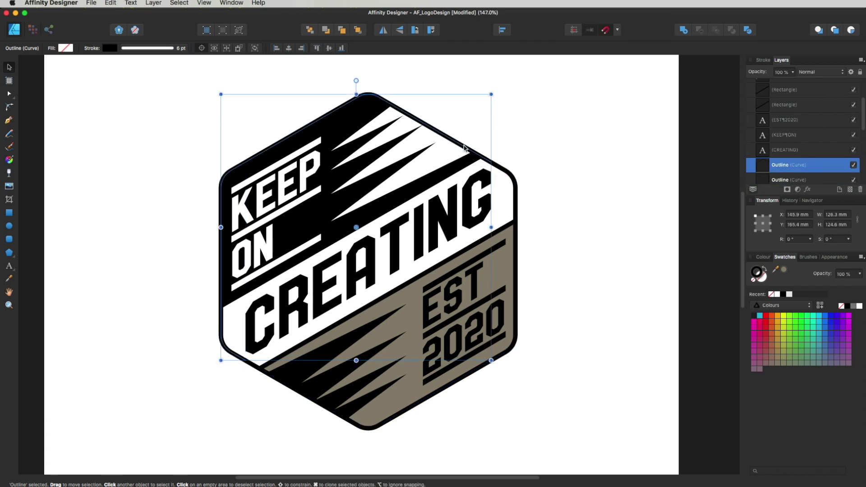
{"action": "left_click", "coordinate": [778, 271]}
{"action": "left_click_drag", "start_coordinate": [778, 271], "coordinate": [498, 274]}
{"action": "left_click", "coordinate": [786, 272]}
{"action": "left_click", "coordinate": [564, 143]}
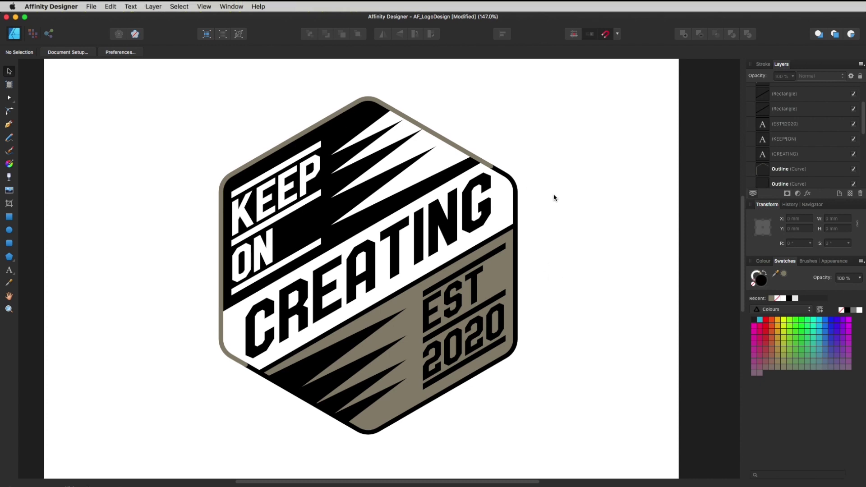
Step: Fill the four white spikes above the band with the same brown
{"action": "left_click", "coordinate": [431, 167]}
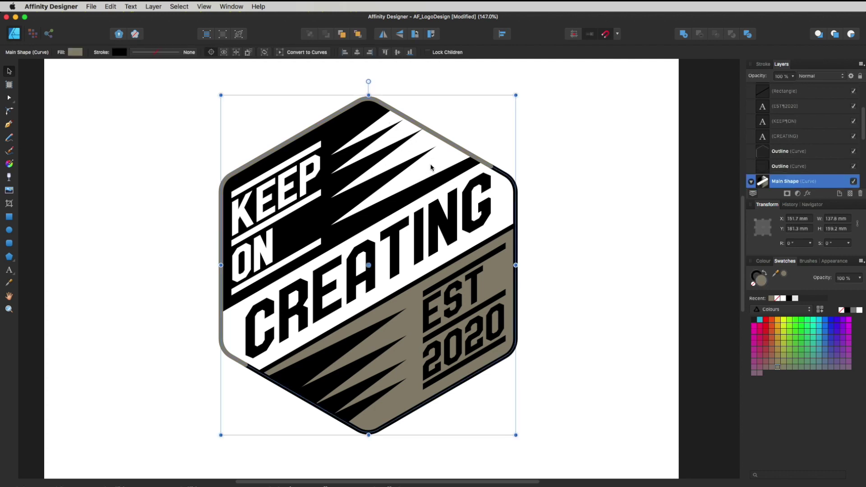
{"action": "left_click", "coordinate": [430, 168]}
{"action": "left_click", "coordinate": [409, 149], "text": "shift"}
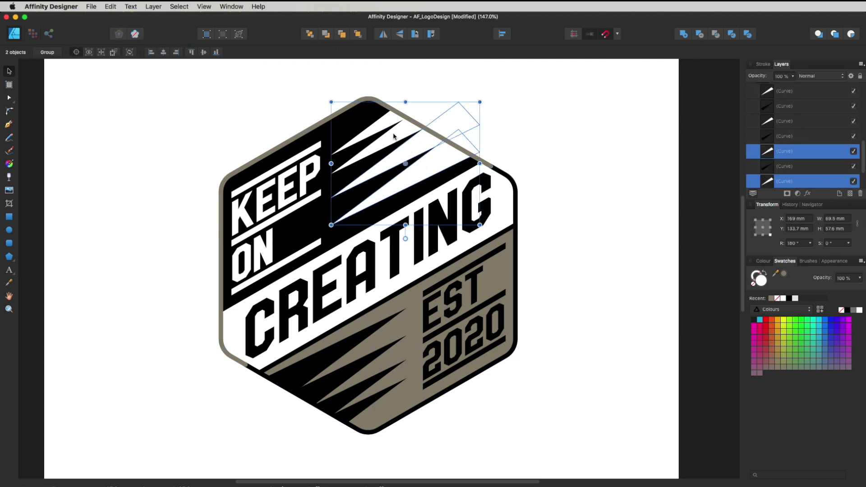
{"action": "left_click", "coordinate": [395, 136], "text": "shift"}
{"action": "left_click", "coordinate": [382, 120], "text": "shift"}
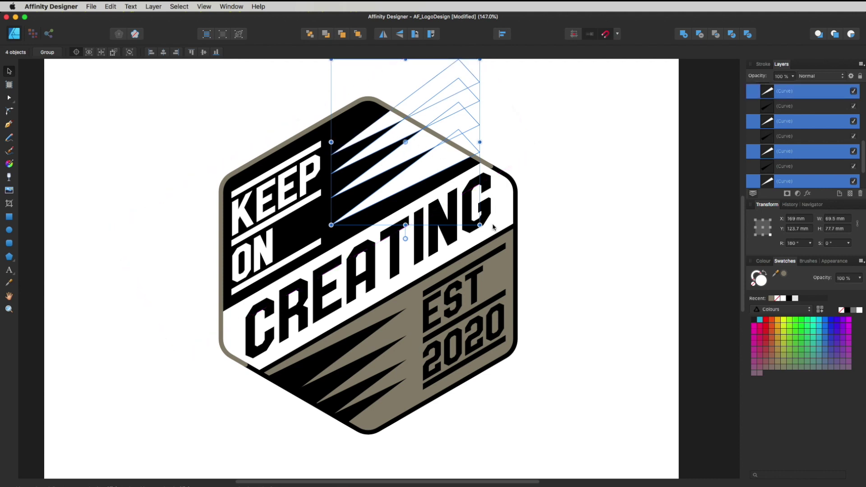
{"action": "left_click", "coordinate": [772, 299]}
{"action": "left_click", "coordinate": [647, 195]}
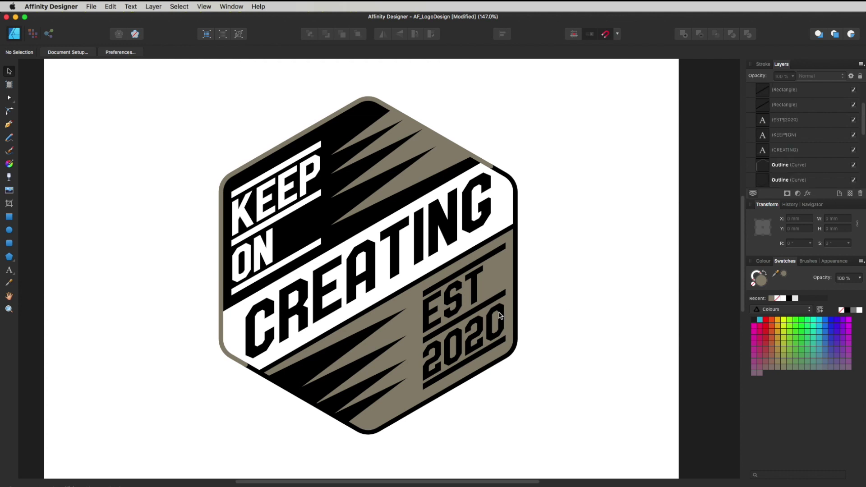
Step: Fill the EST 2020 lettering and its three bars with light grey, keeping them in place
{"action": "left_click", "coordinate": [427, 389]}
{"action": "left_click", "coordinate": [439, 361], "text": "shift"}
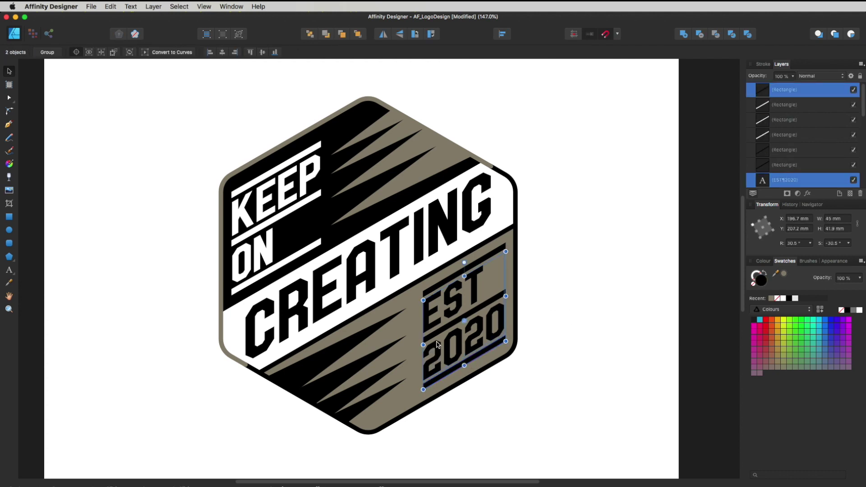
{"action": "left_click", "coordinate": [436, 328], "text": "shift"}
{"action": "left_click", "coordinate": [436, 314], "text": "shift"}
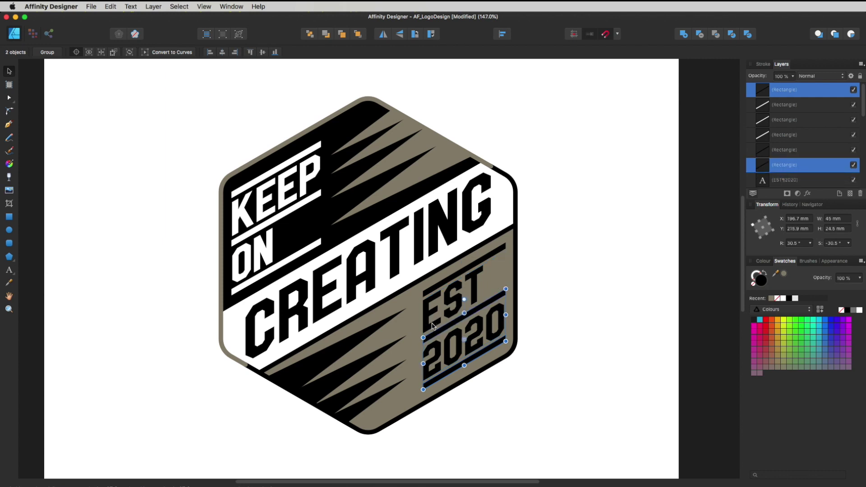
{"action": "left_click", "coordinate": [432, 318], "text": "shift"}
{"action": "left_click", "coordinate": [435, 289], "text": "shift"}
{"action": "left_click_drag", "start_coordinate": [434, 290], "coordinate": [482, 264]}
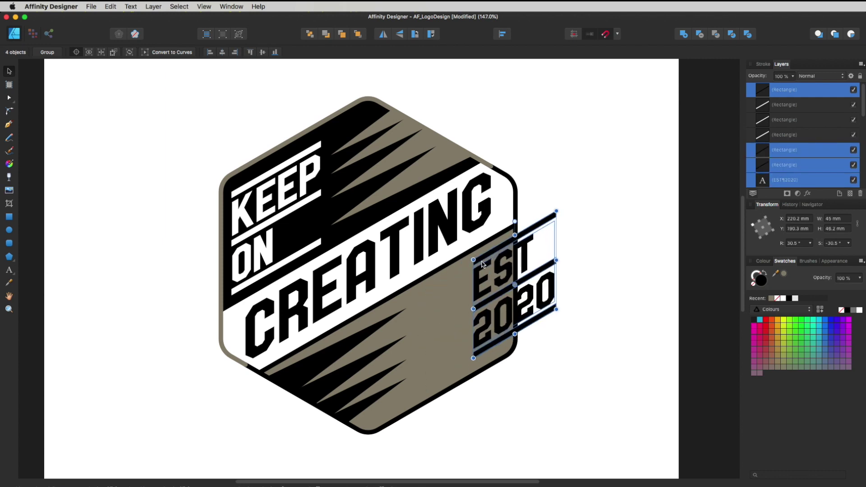
{"action": "key", "text": "super+z"}
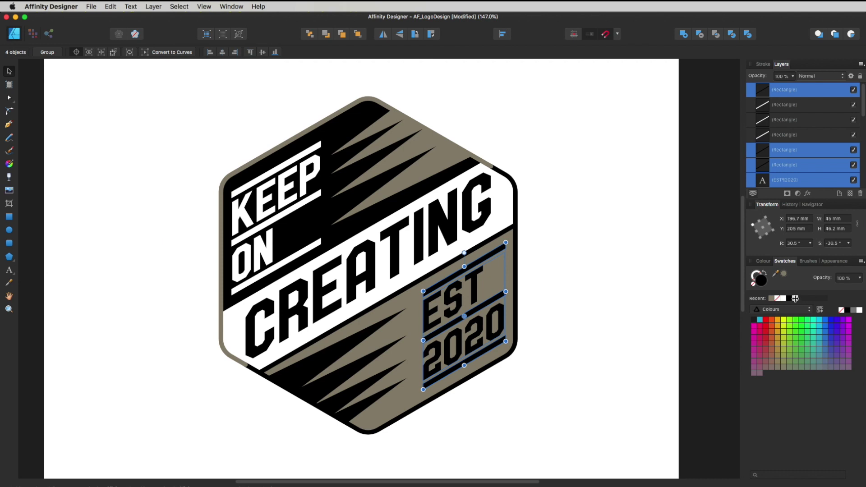
{"action": "left_click", "coordinate": [795, 298]}
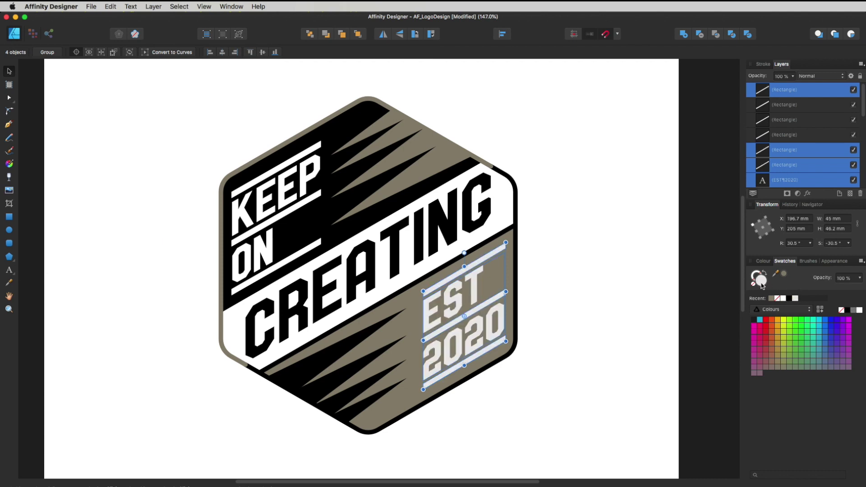
{"action": "left_click", "coordinate": [575, 264]}
Step: Duplicate the four brown spikes about 10.6 mm right and 6.5 mm up, and fill the copies light grey
{"action": "scroll", "coordinate": [554, 177], "scroll_direction": "down", "scroll_amount": 2}
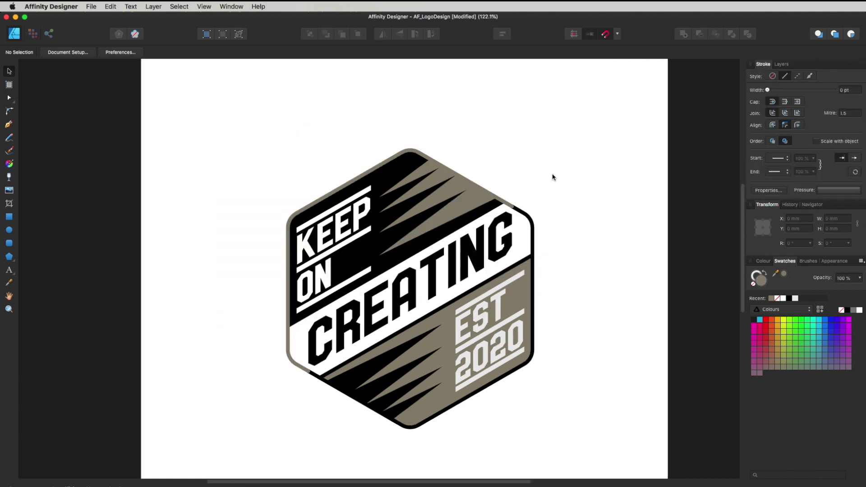
{"action": "left_click", "coordinate": [462, 210]}
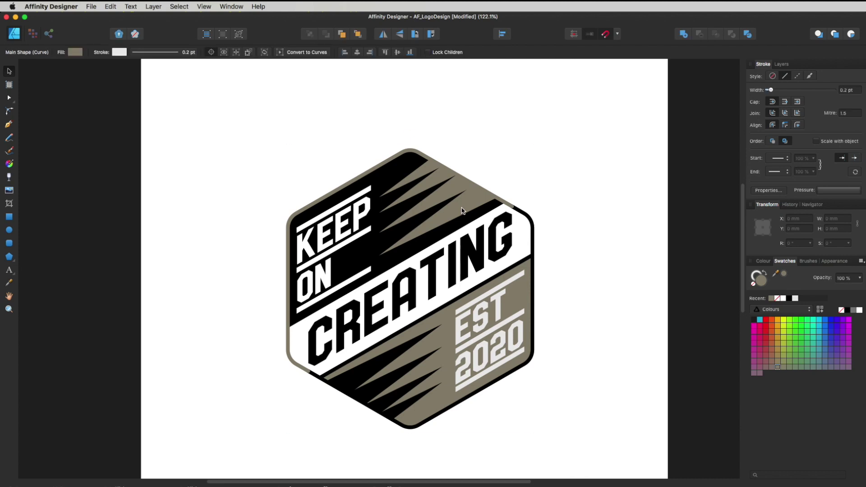
{"action": "left_click", "coordinate": [440, 192], "text": "shift"}
{"action": "left_click", "coordinate": [430, 183], "text": "shift"}
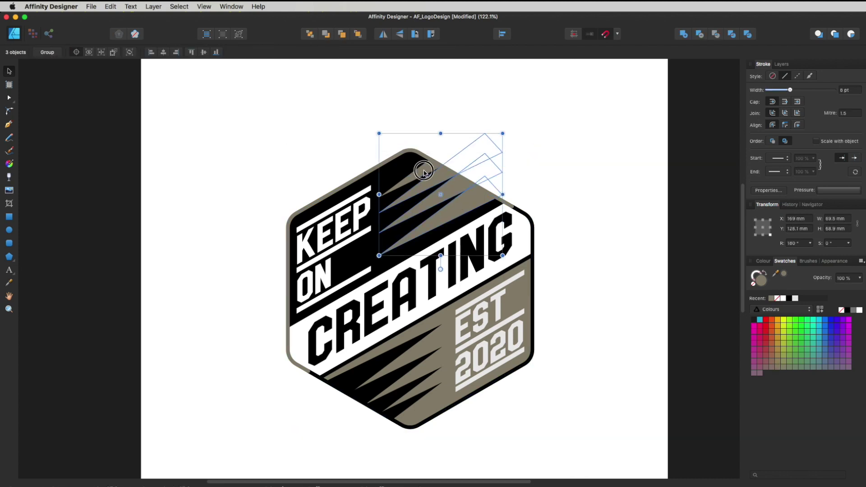
{"action": "left_click", "coordinate": [425, 173], "text": "shift"}
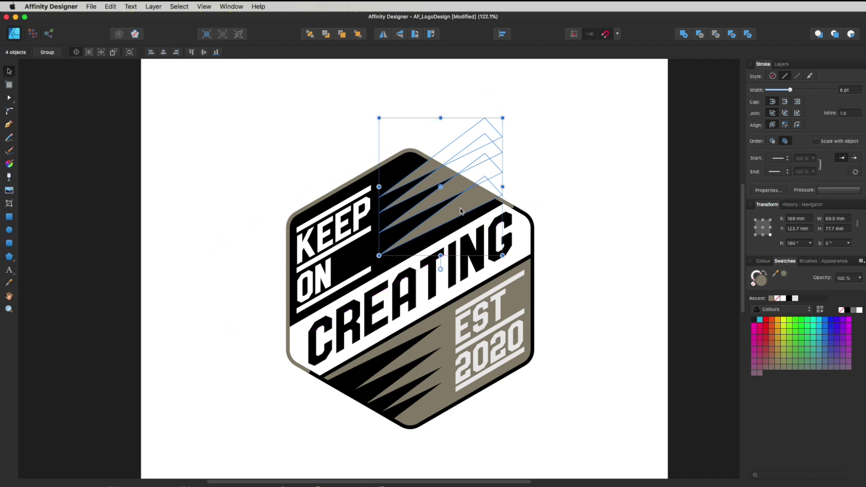
{"action": "left_click_drag", "start_coordinate": [457, 212], "coordinate": [472, 201]}
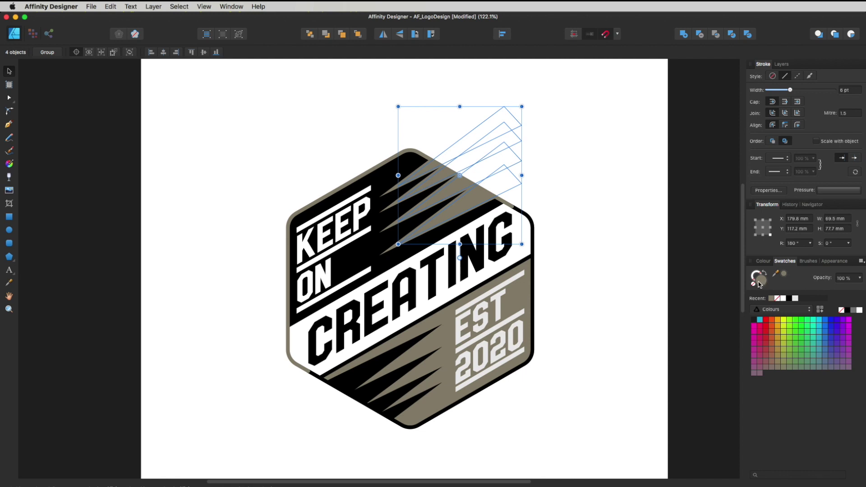
{"action": "left_click", "coordinate": [796, 301]}
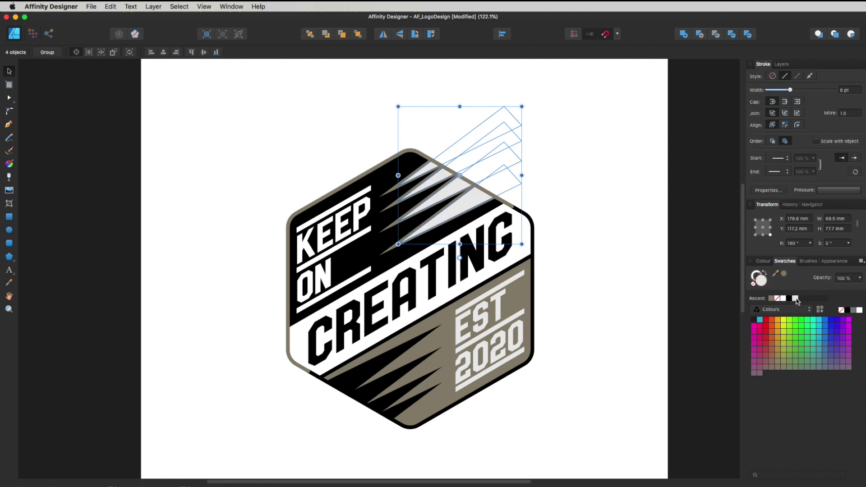
{"action": "left_click", "coordinate": [600, 299]}
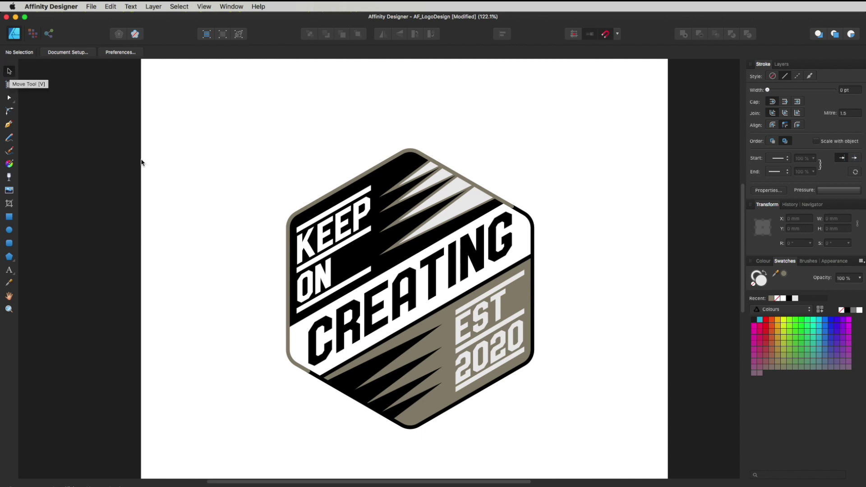
Step: Duplicate the four black spikes below the band, offset down and to the left, and fill the copies light grey
{"action": "left_click", "coordinate": [377, 367]}
{"action": "left_click_drag", "start_coordinate": [319, 401], "coordinate": [397, 414]}
{"action": "left_click", "coordinate": [415, 405], "text": "shift"}
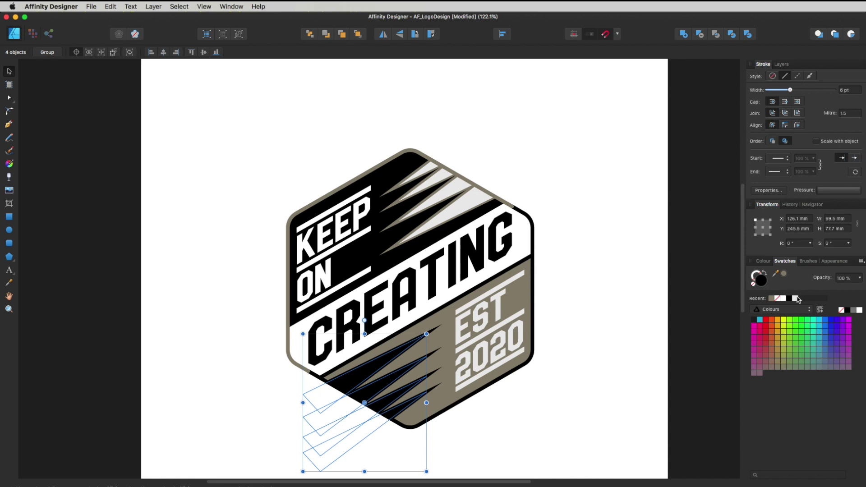
{"action": "left_click", "coordinate": [796, 298]}
{"action": "left_click", "coordinate": [583, 265]}
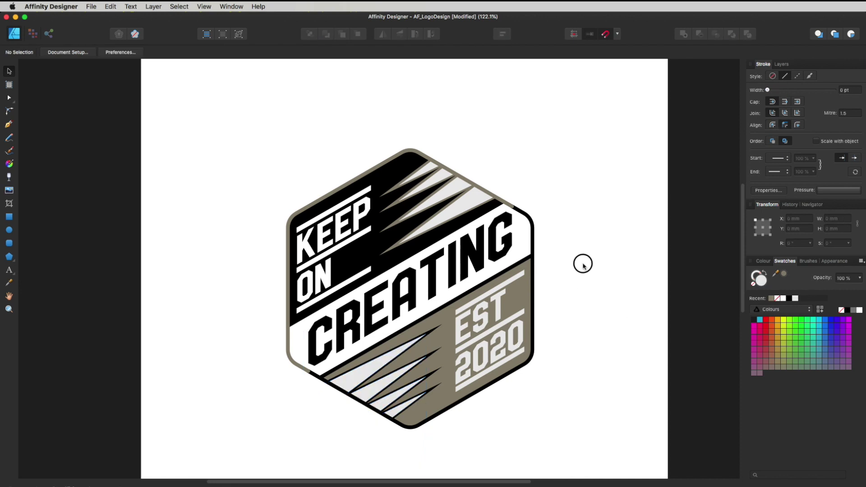